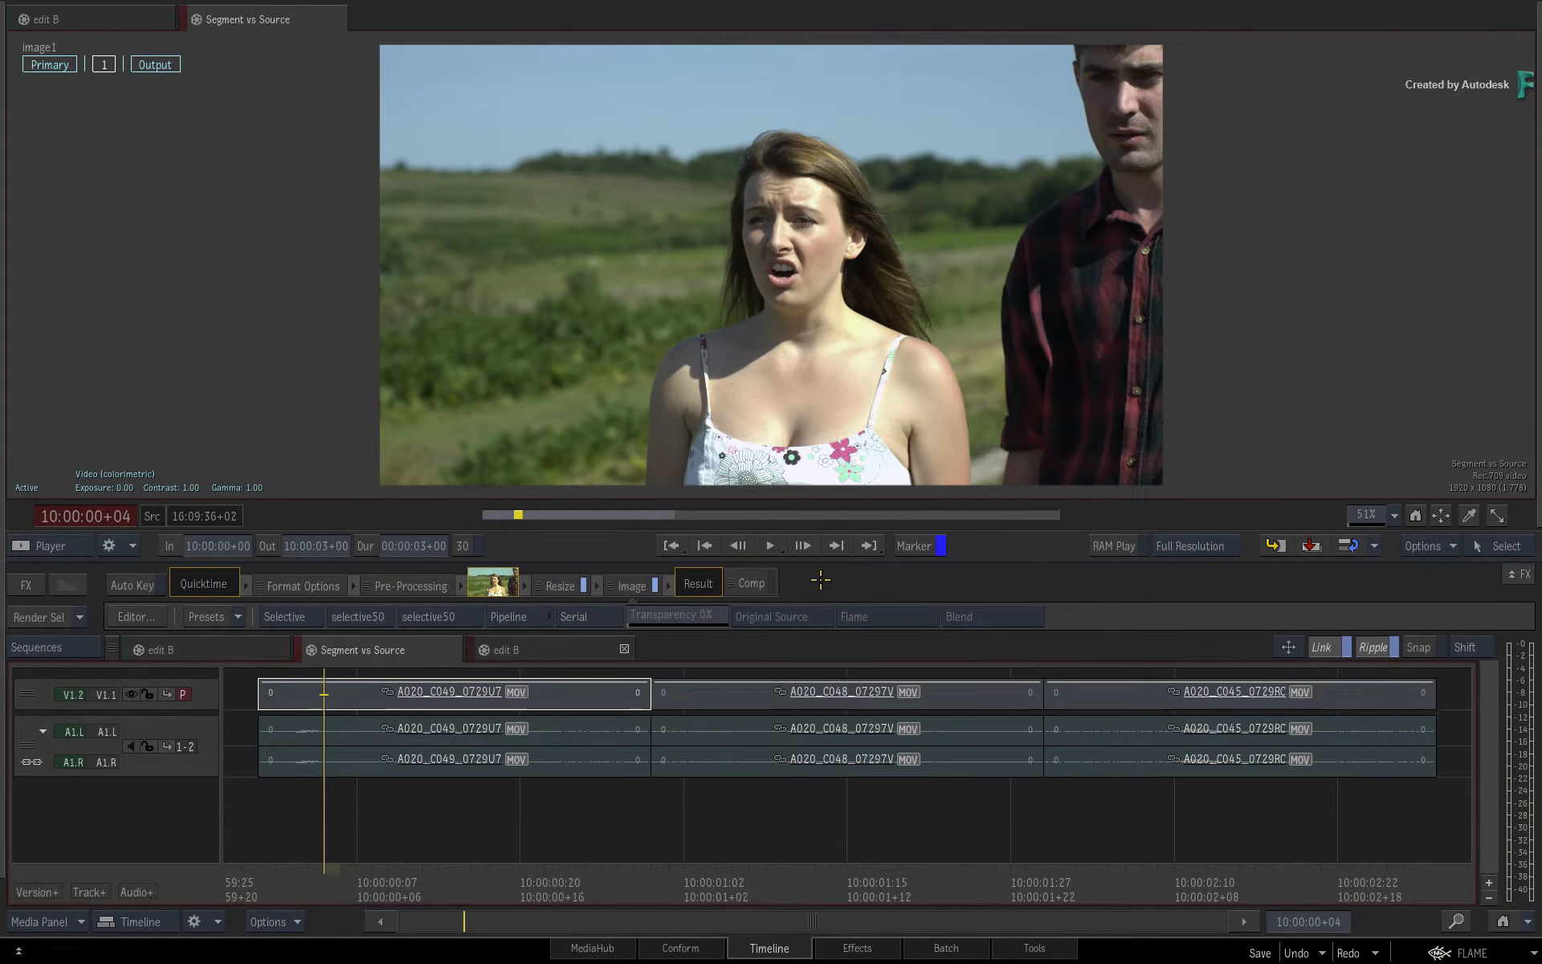
Move the positioner to segment A020_C048_07297V and open its Image effect in the Effects environment.
left_click_drag(306, 882, 324, 846)
left_click(331, 876)
left_click_drag(331, 875, 695, 816)
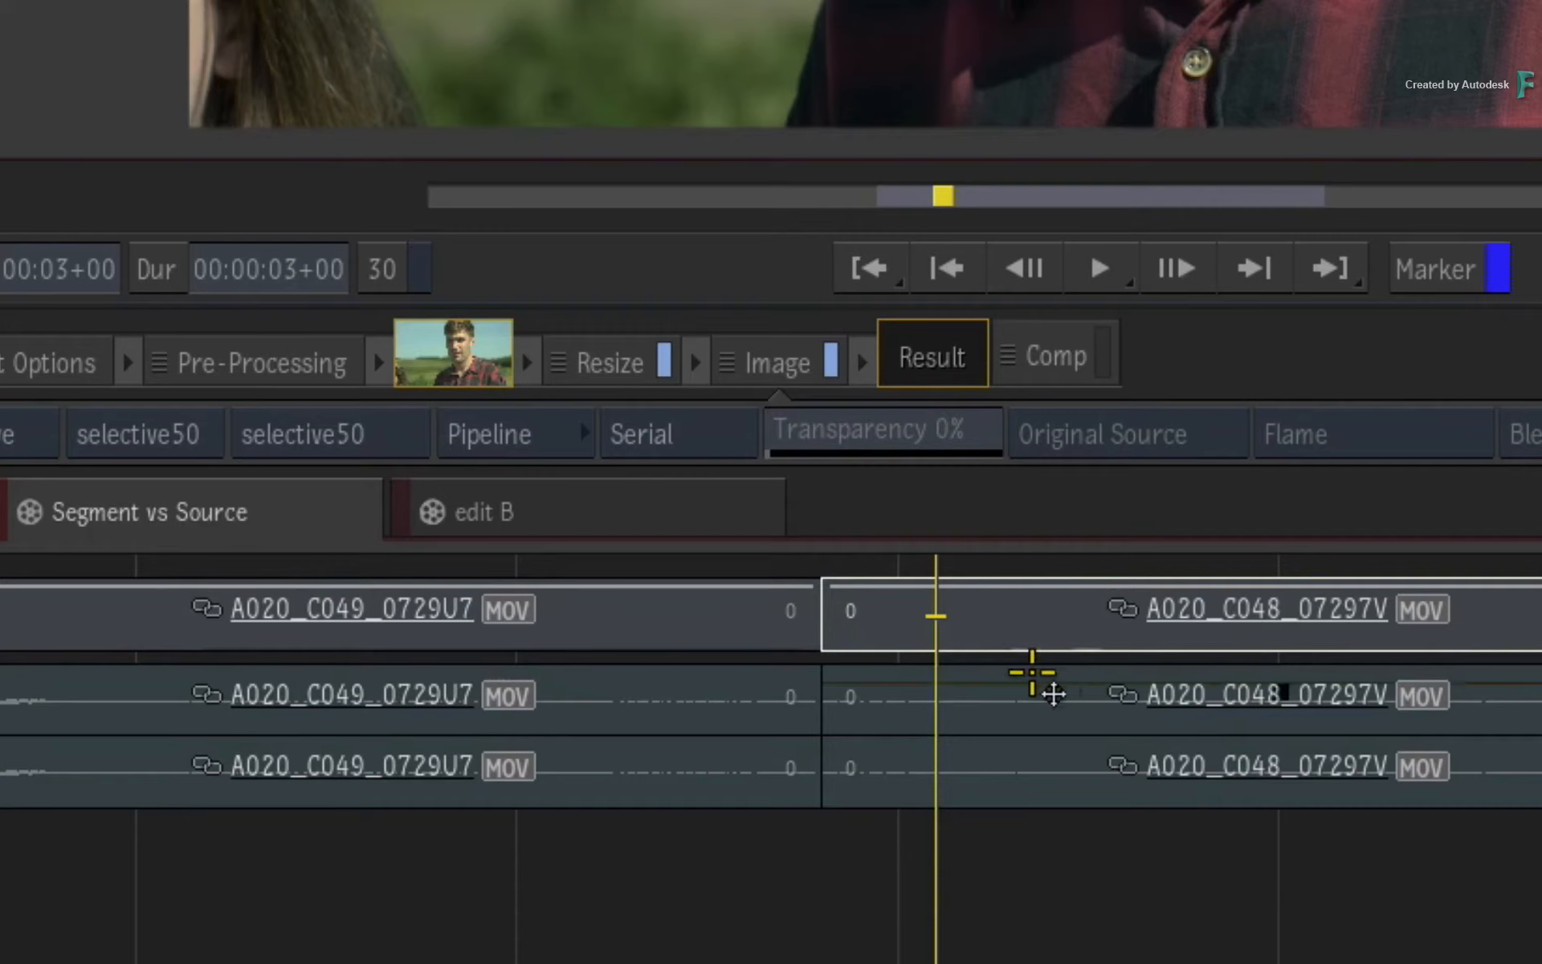
key("alt")
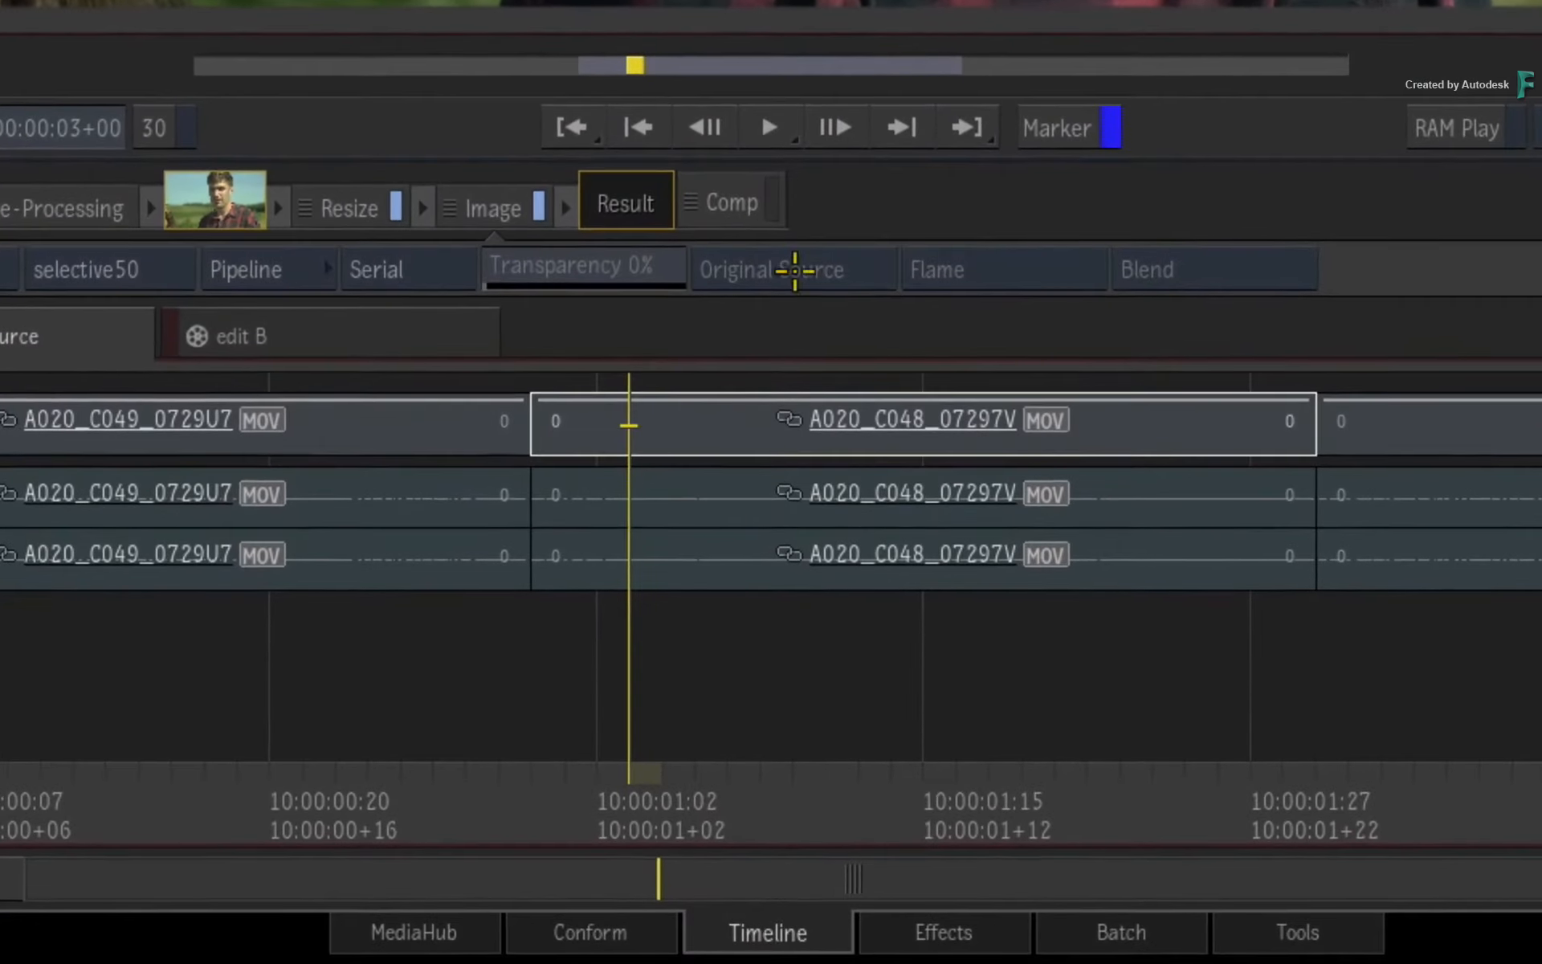
left_click(692, 424)
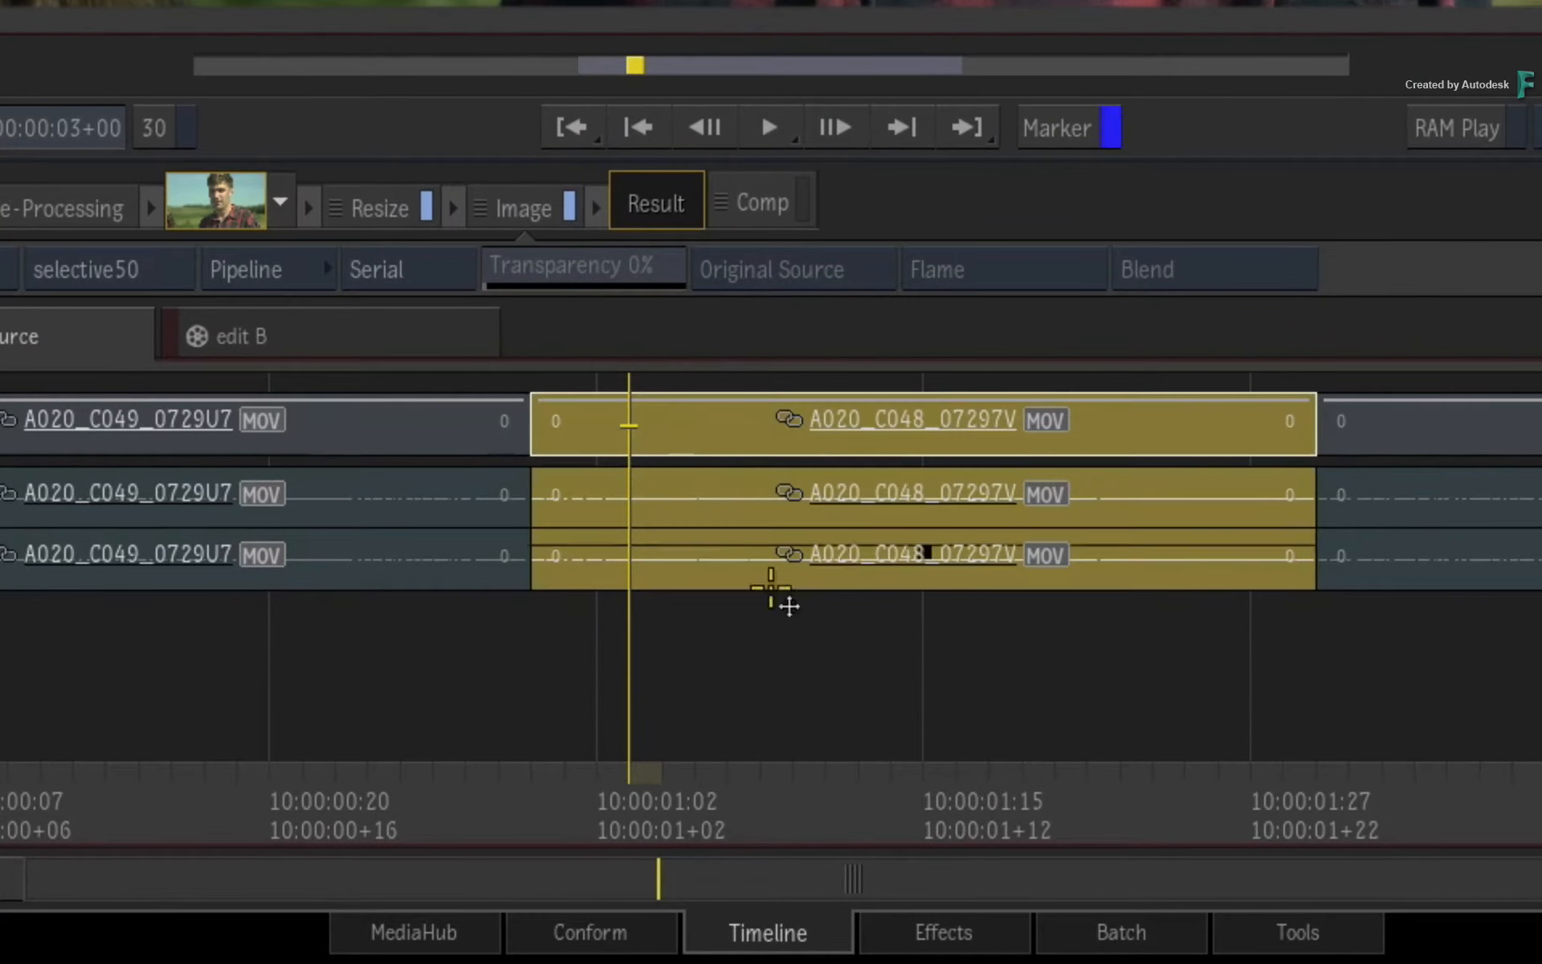
left_click(891, 932)
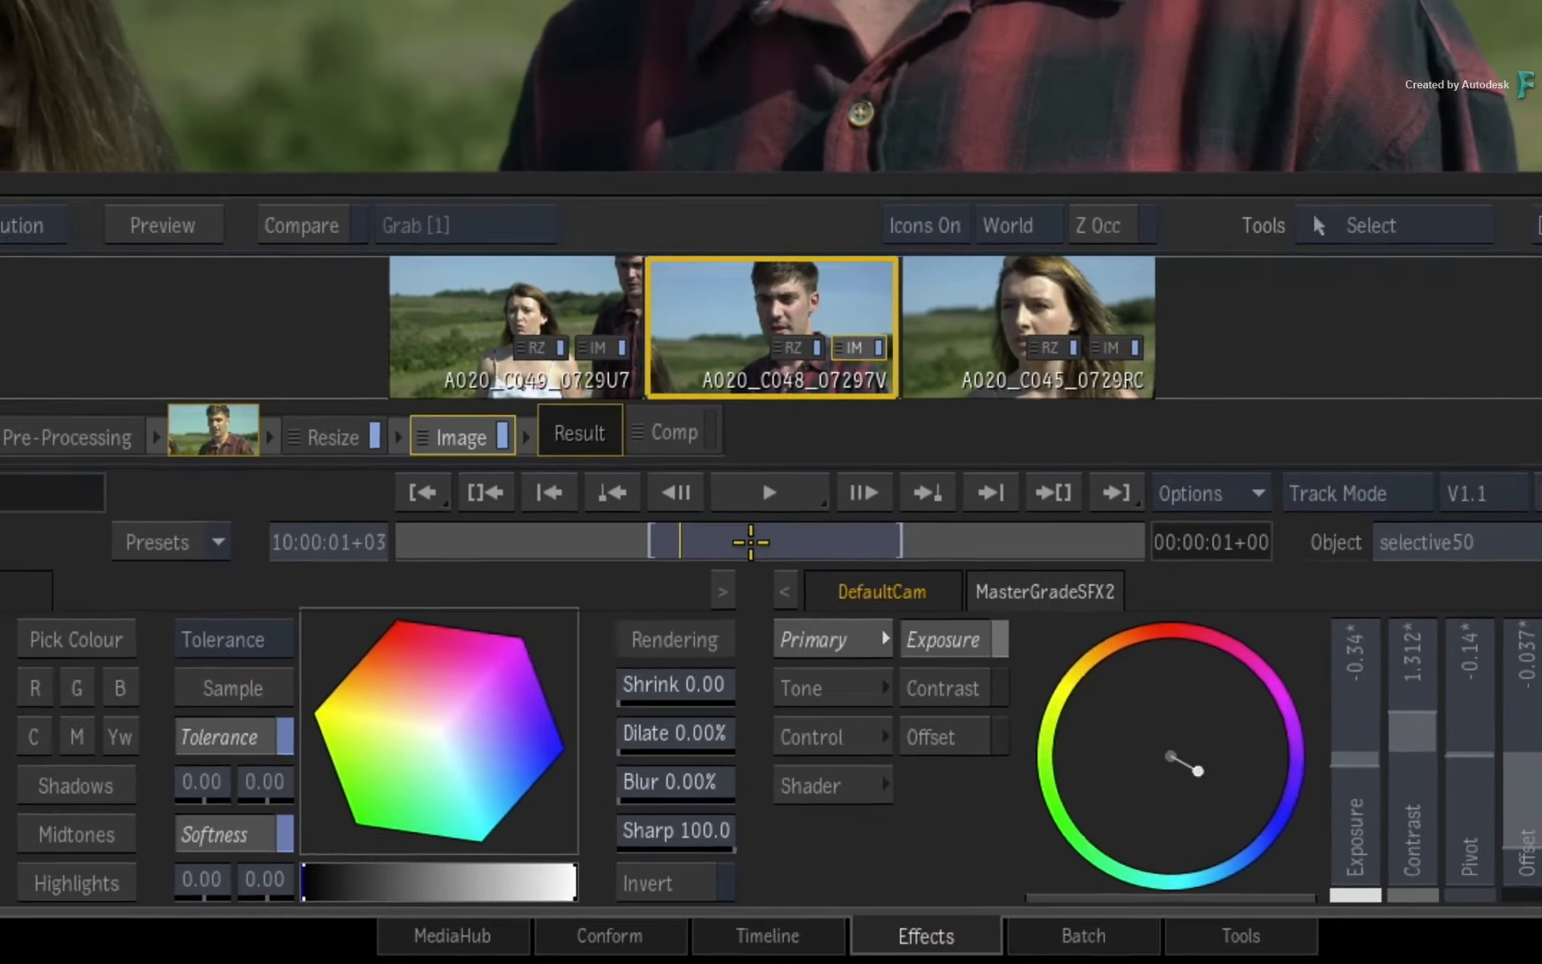
Compare the graded shot with the active selective hidden and revealed, and inspect the Resize stage before returning to the Image effect.
left_click_drag(751, 542, 665, 549)
left_click(571, 698)
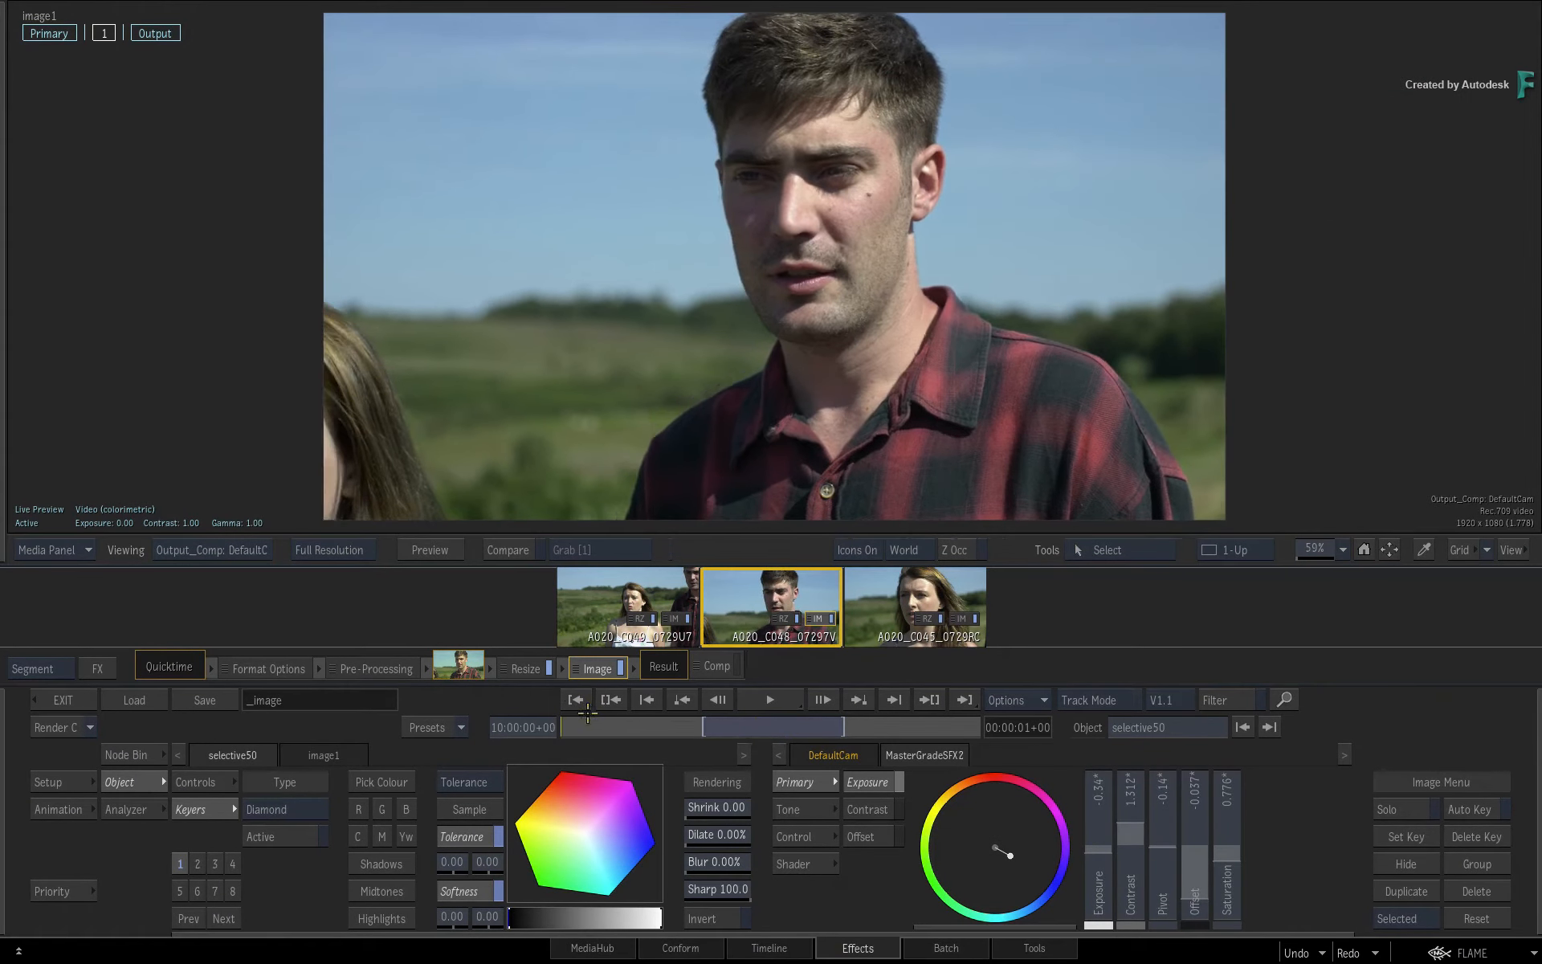
key("h")
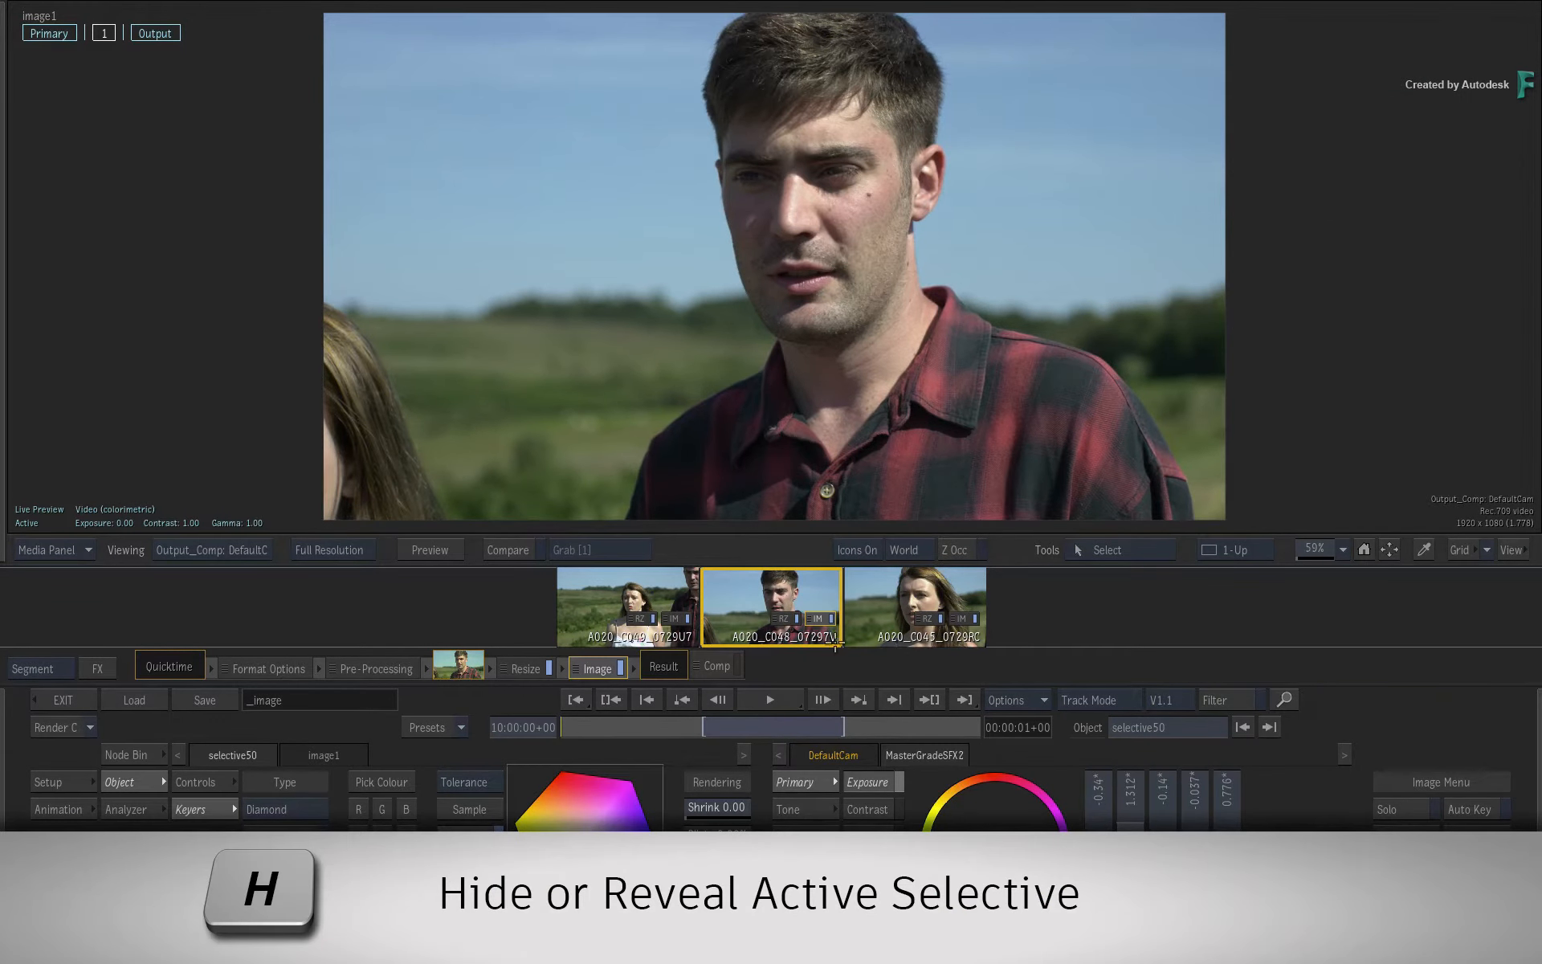
key("h")
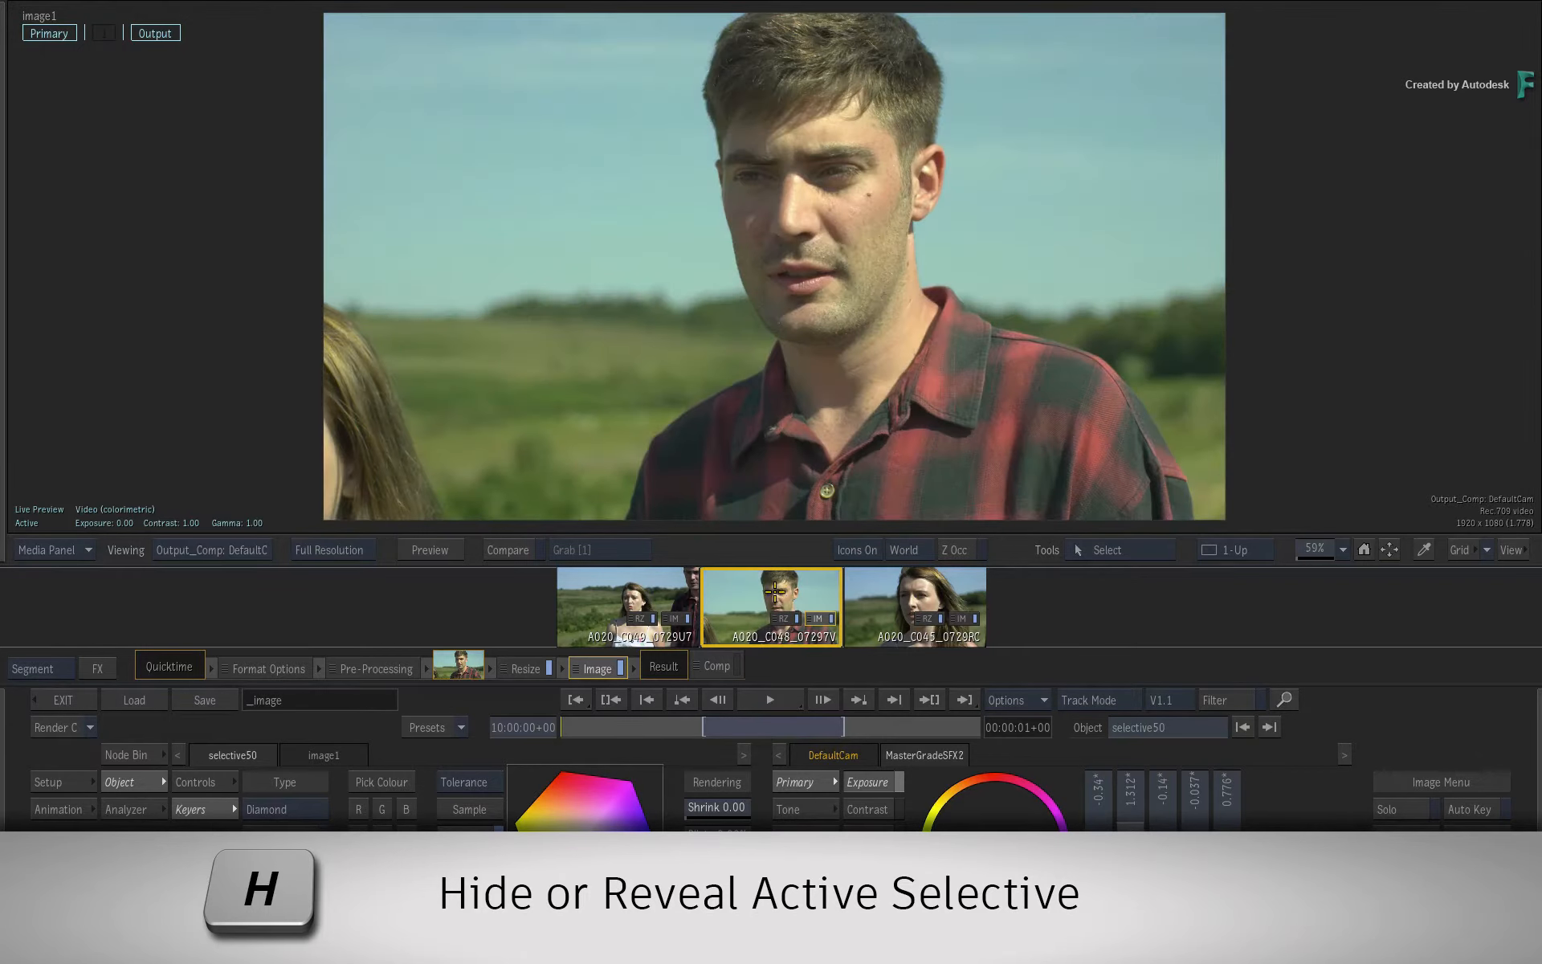
key("h")
key("h")
key("h")
key("h")
key("h")
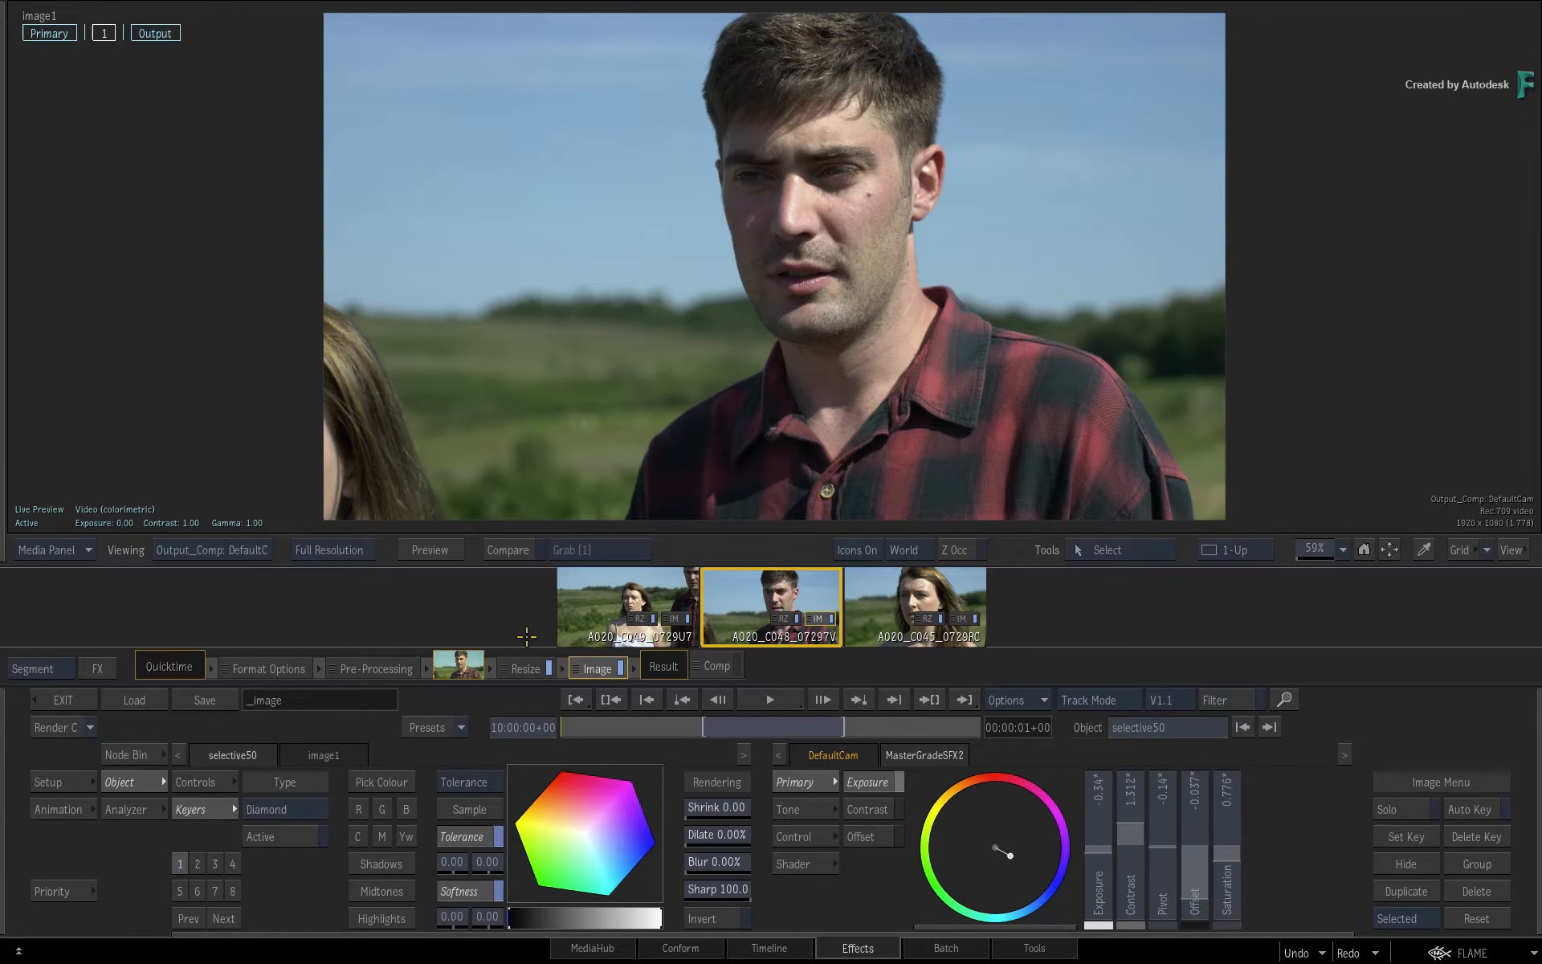
left_click(527, 667)
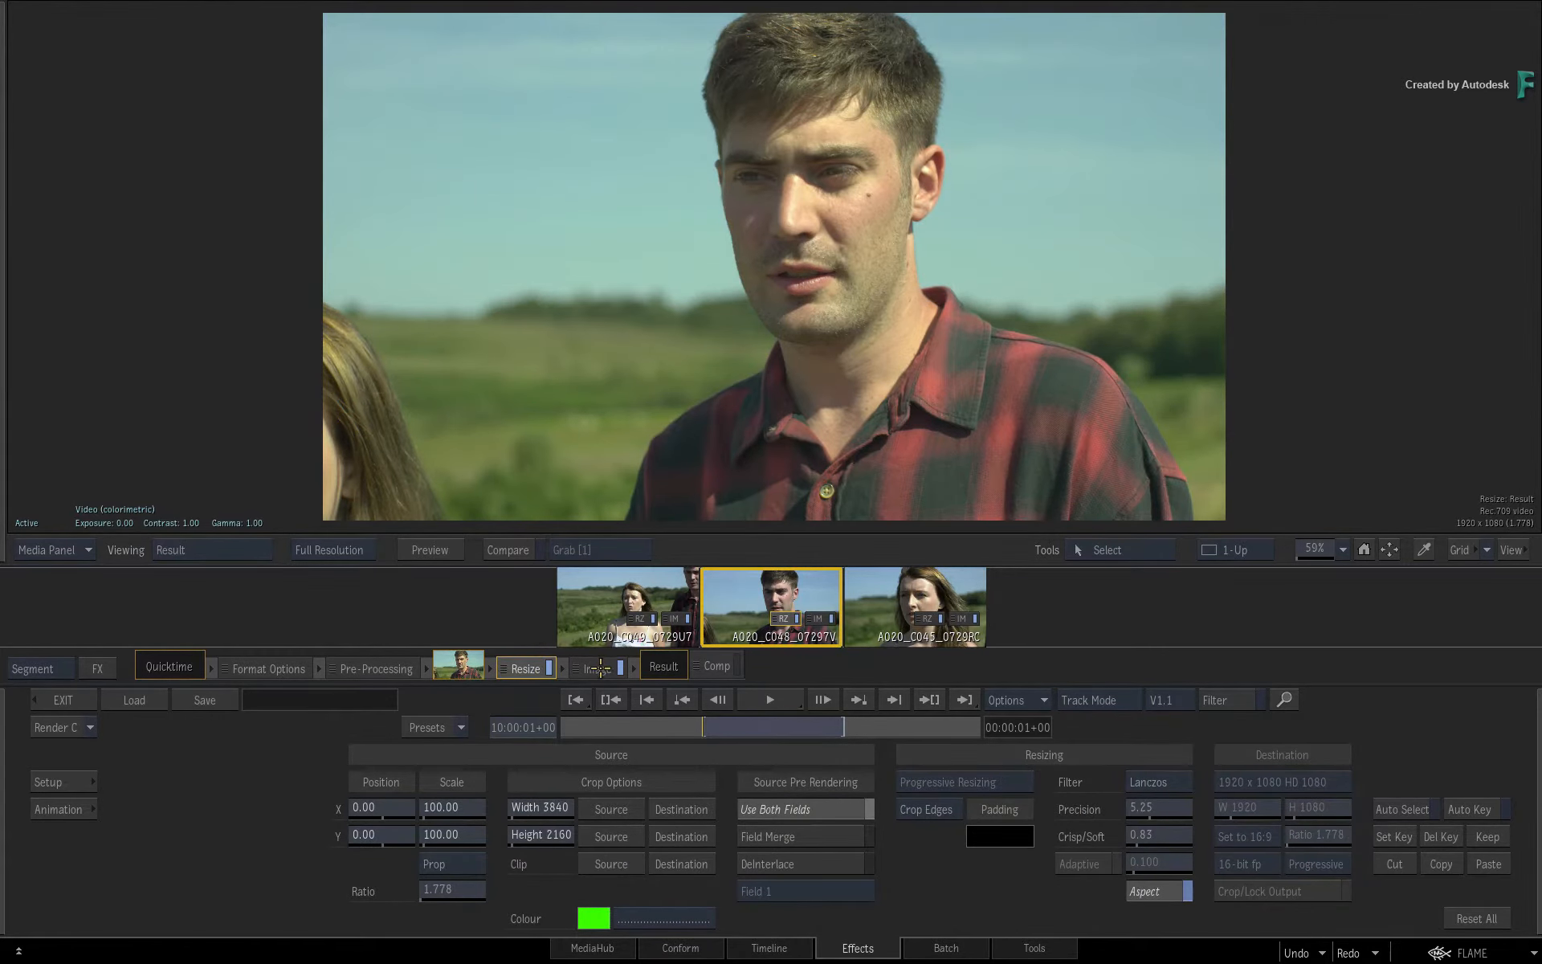
left_click(600, 668)
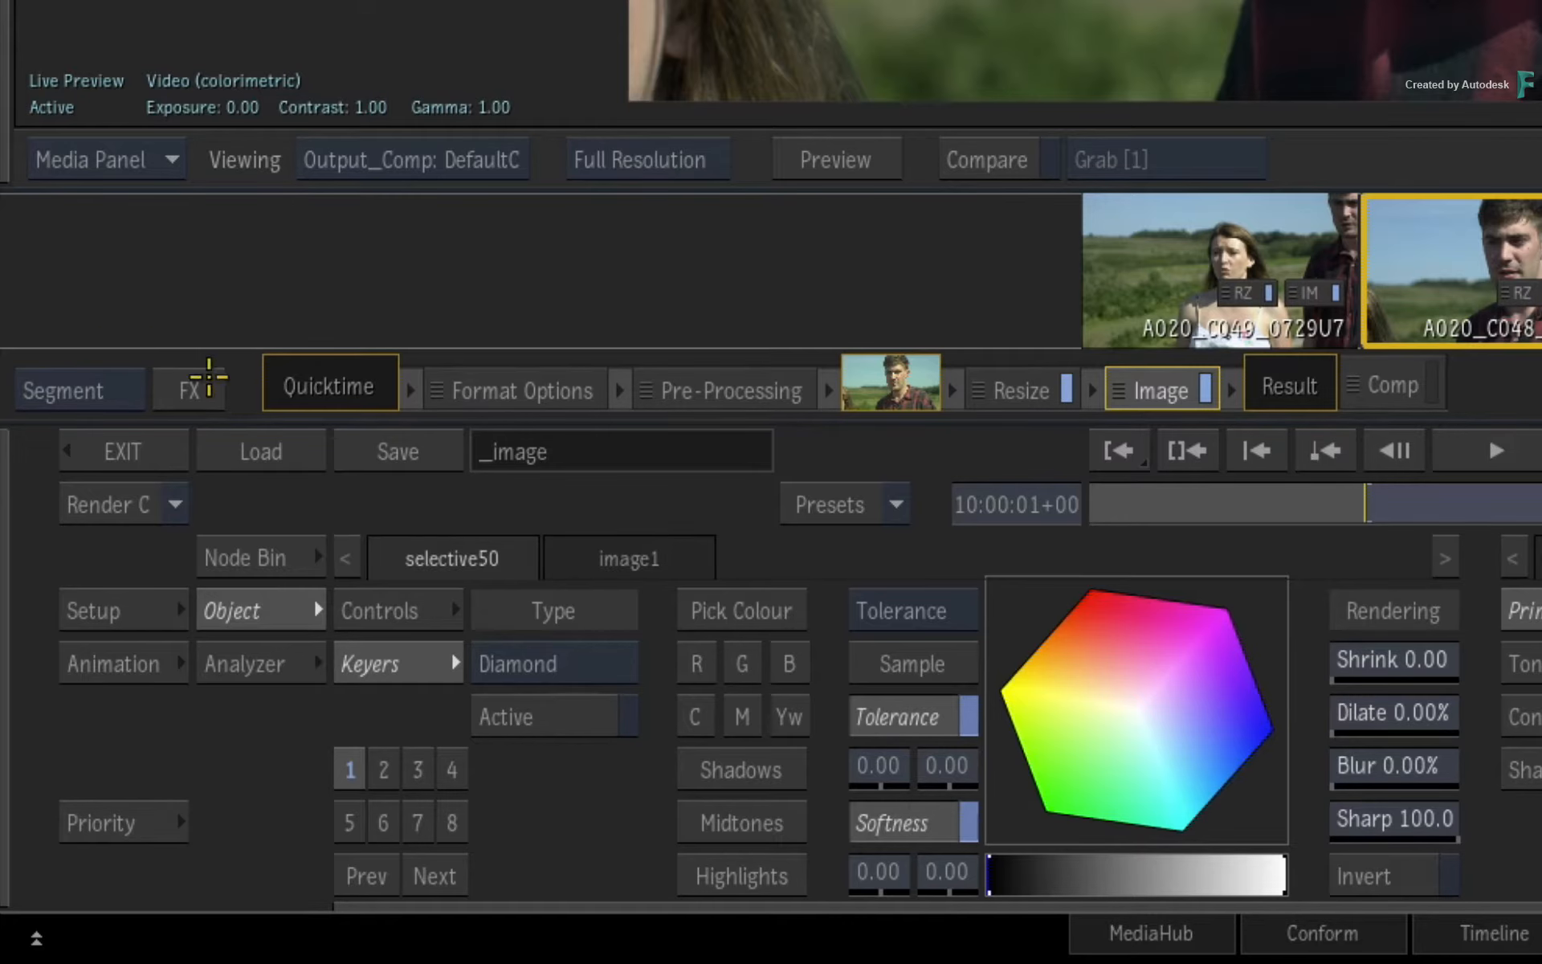
Switch the effects pipeline from Segment to Source and add an Image effect to the source.
key("ctrl+Tab")
left_click(111, 388)
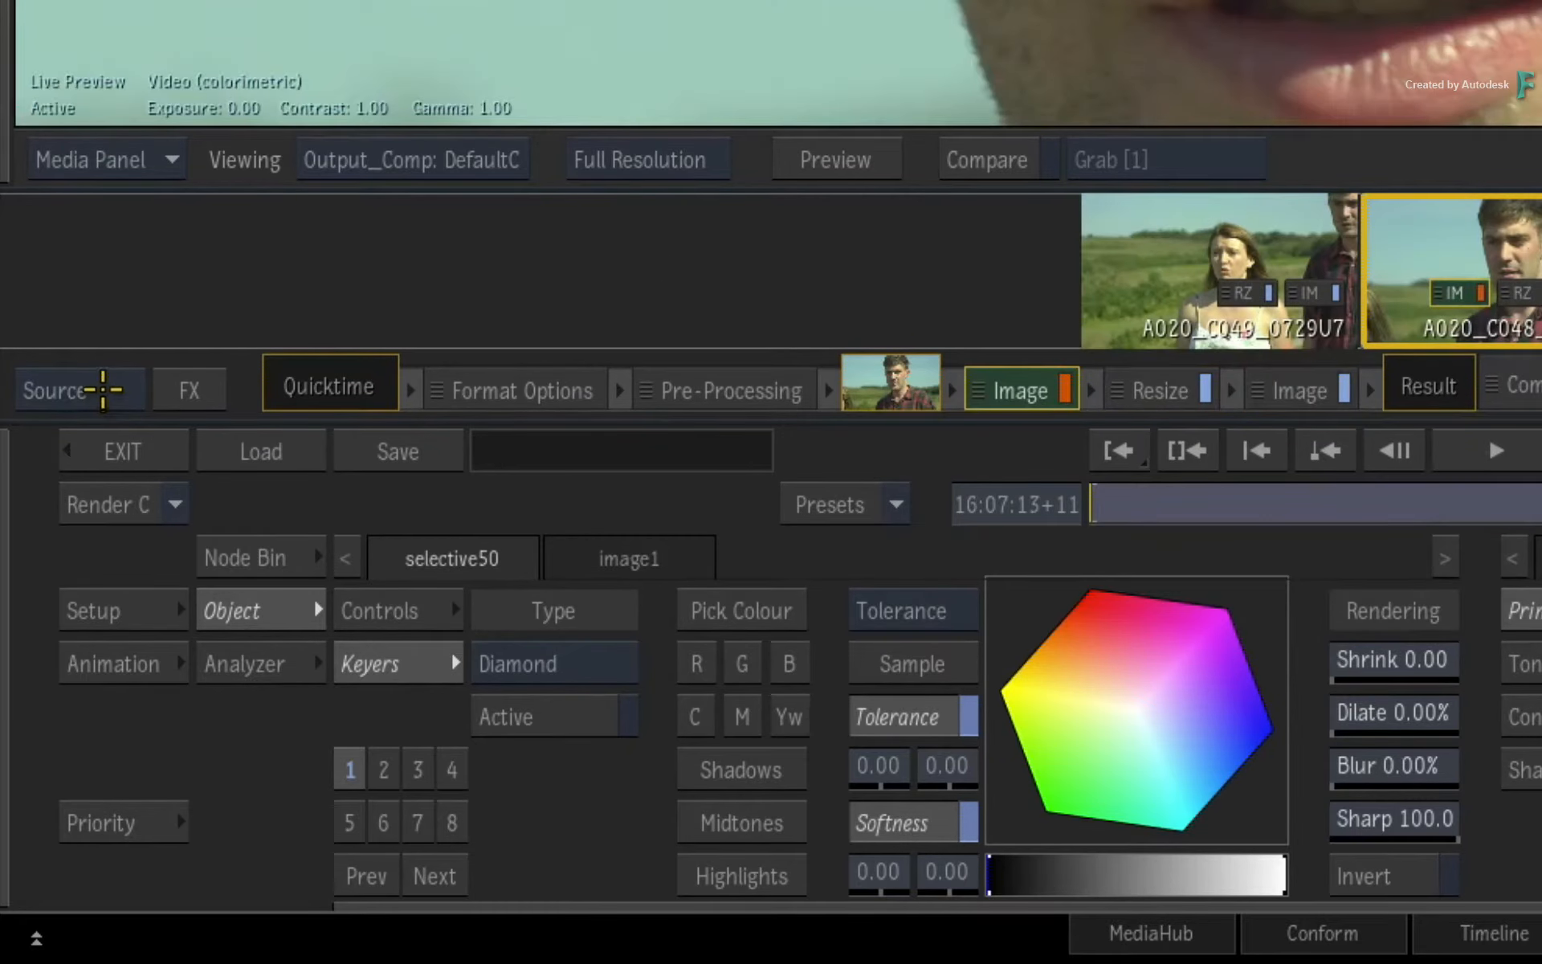
left_click(193, 390)
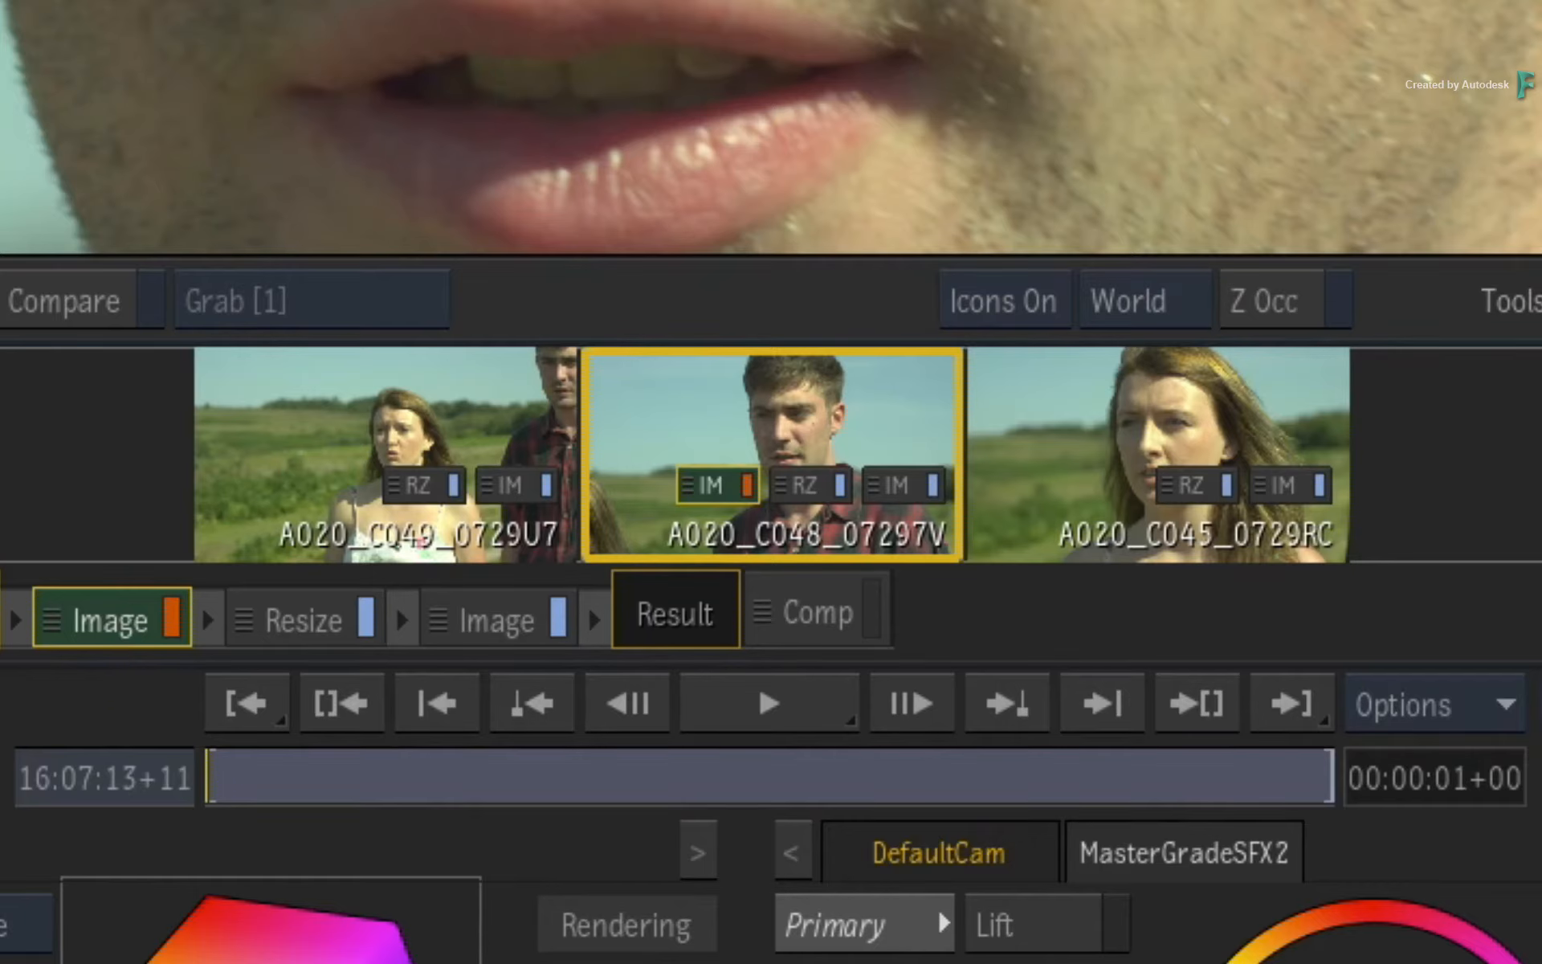
Try deleting the source Image effect, undo the deletion, and keep the time bar on Segment Range.
key("Delete")
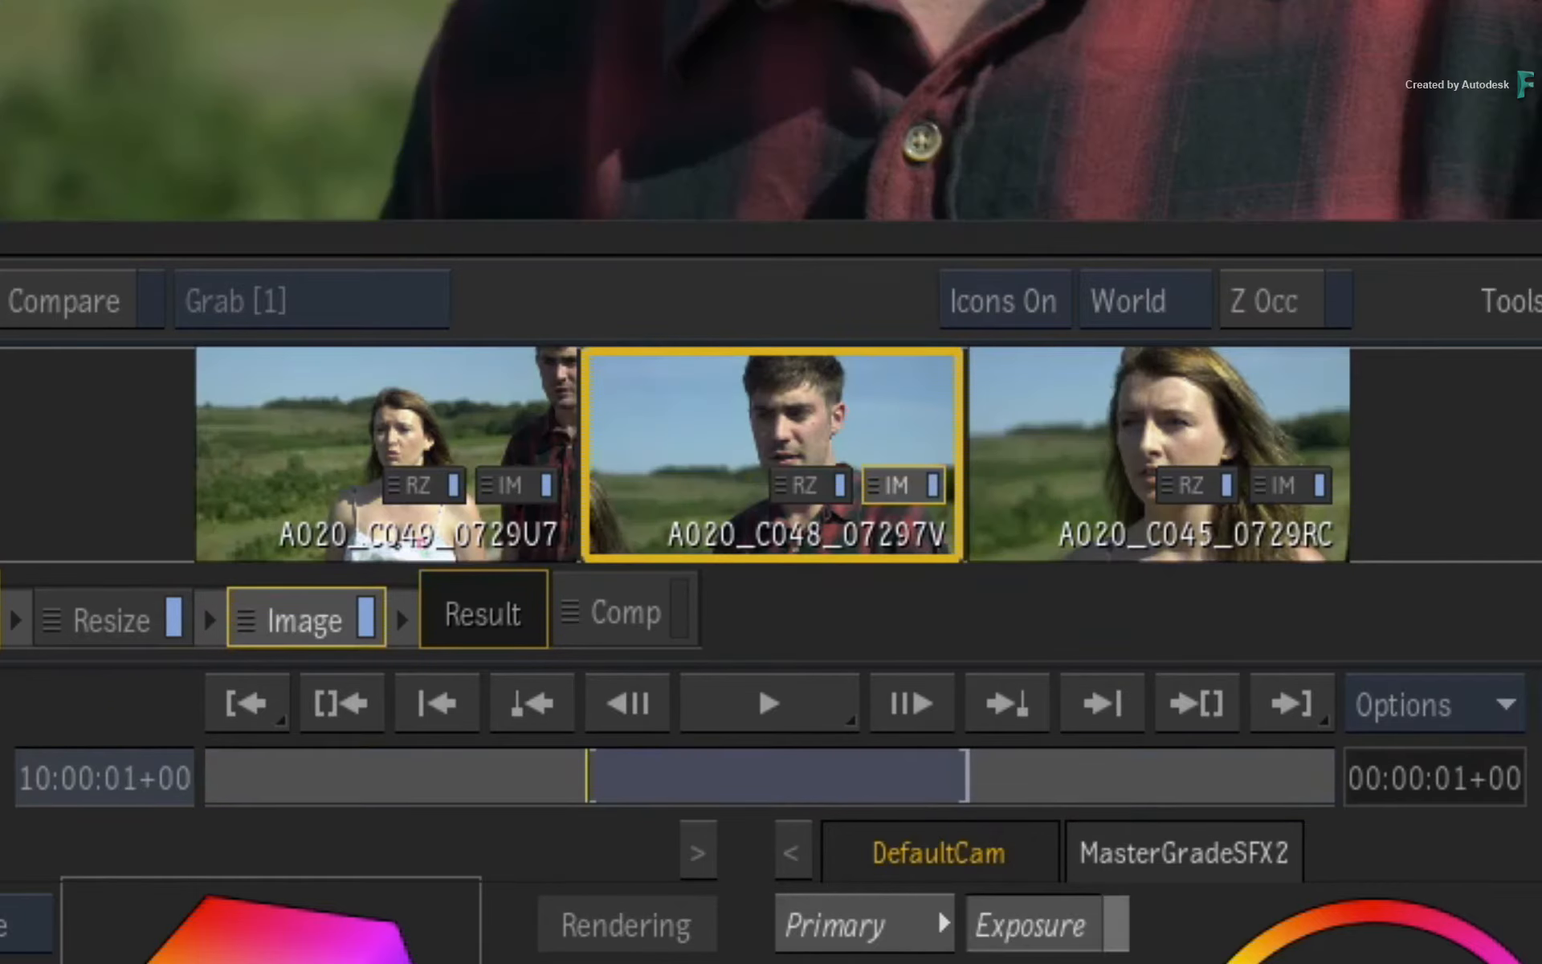
key("ctrl+z")
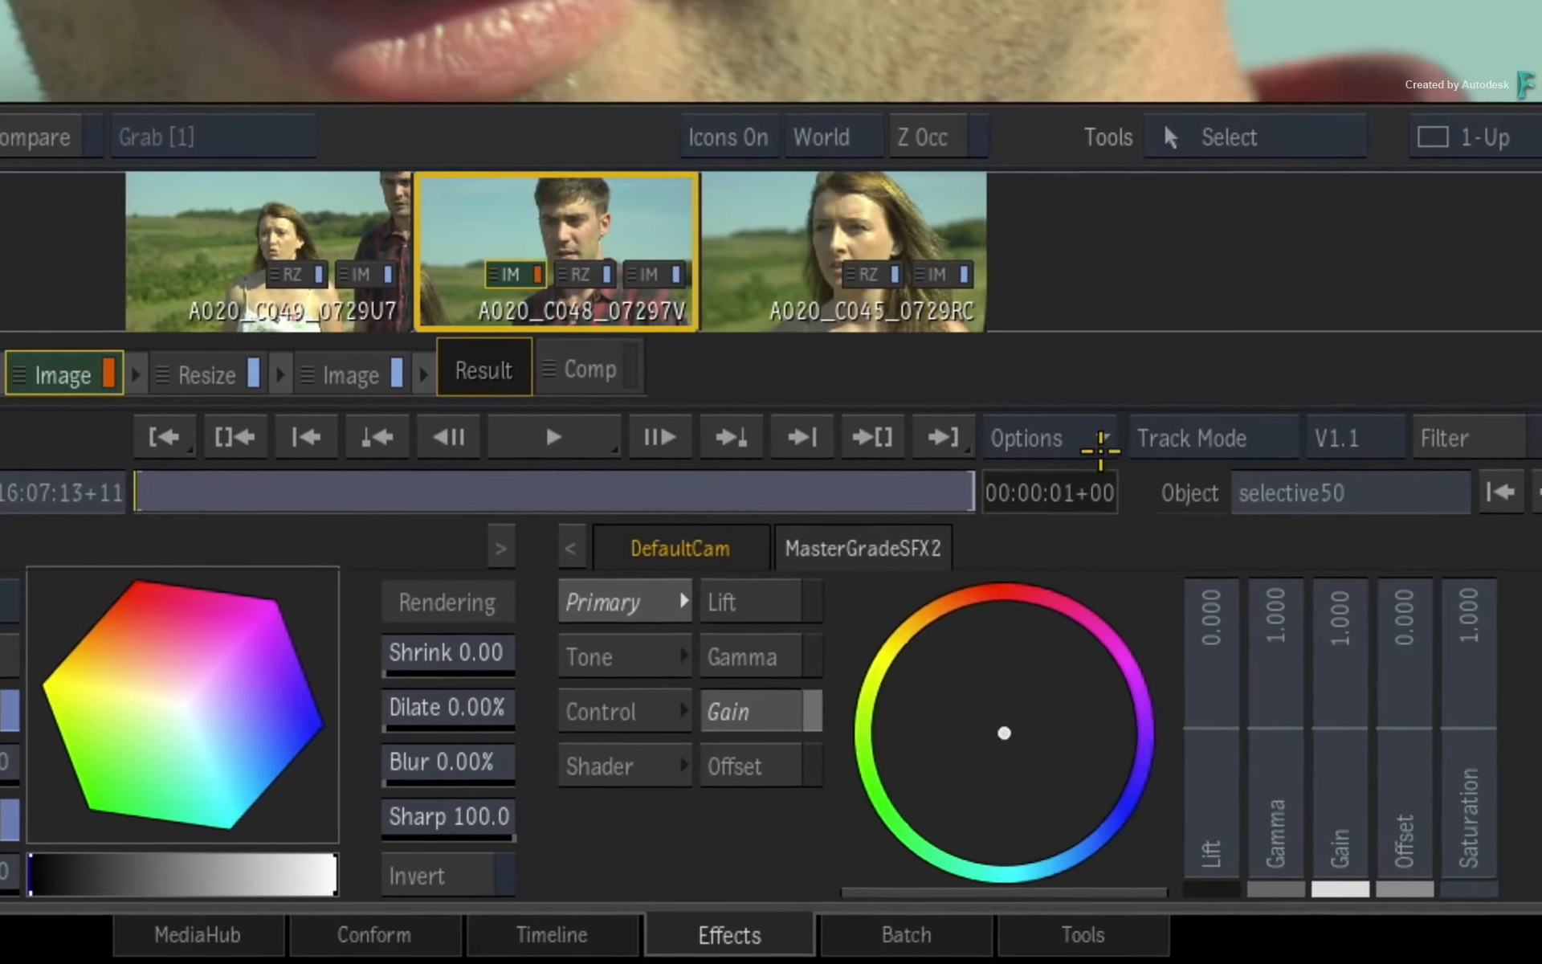
left_click(1233, 530)
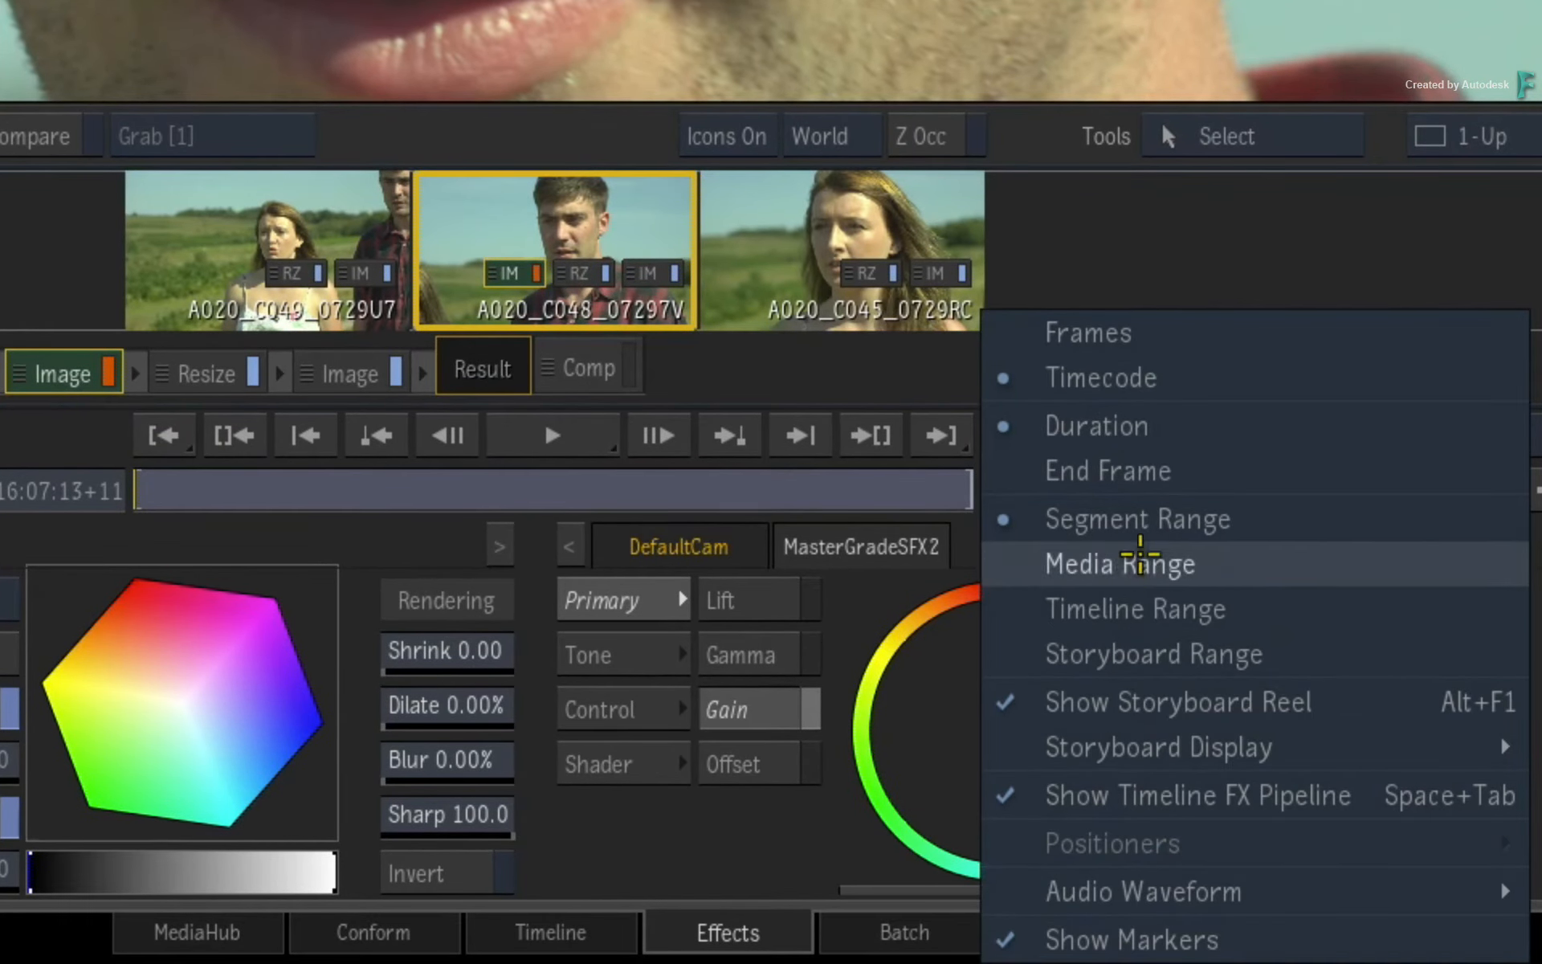
left_click(1150, 528)
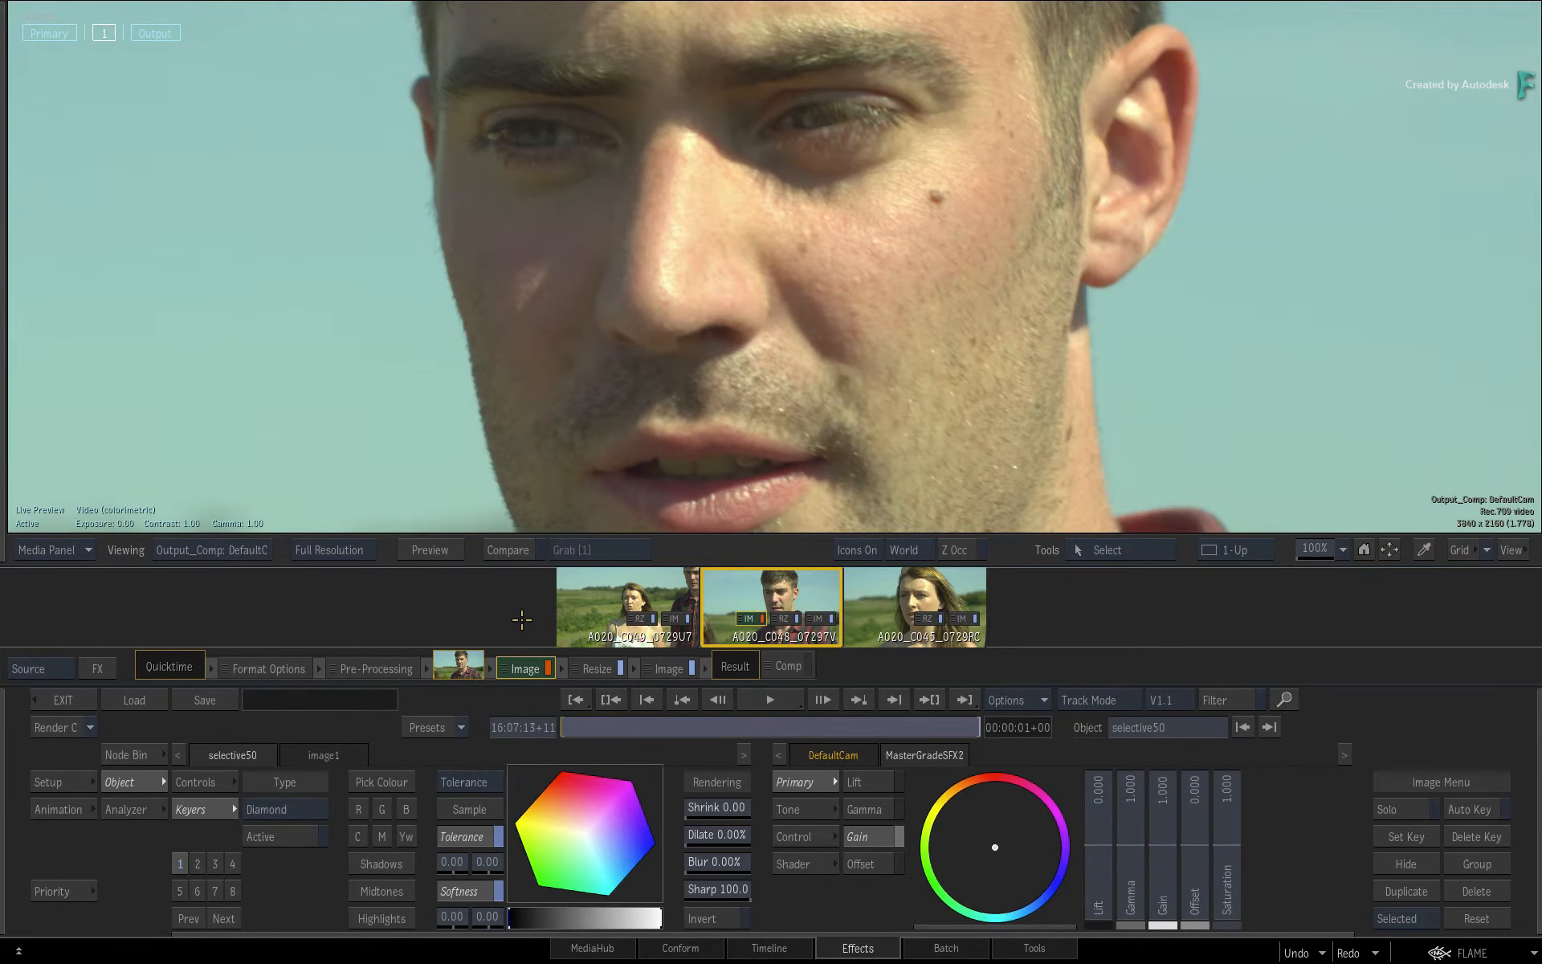
Add a GMask link to selective 1 and draw a small elliptical mask around the mole on the man's cheek.
left_click_drag(1057, 229, 908, 336)
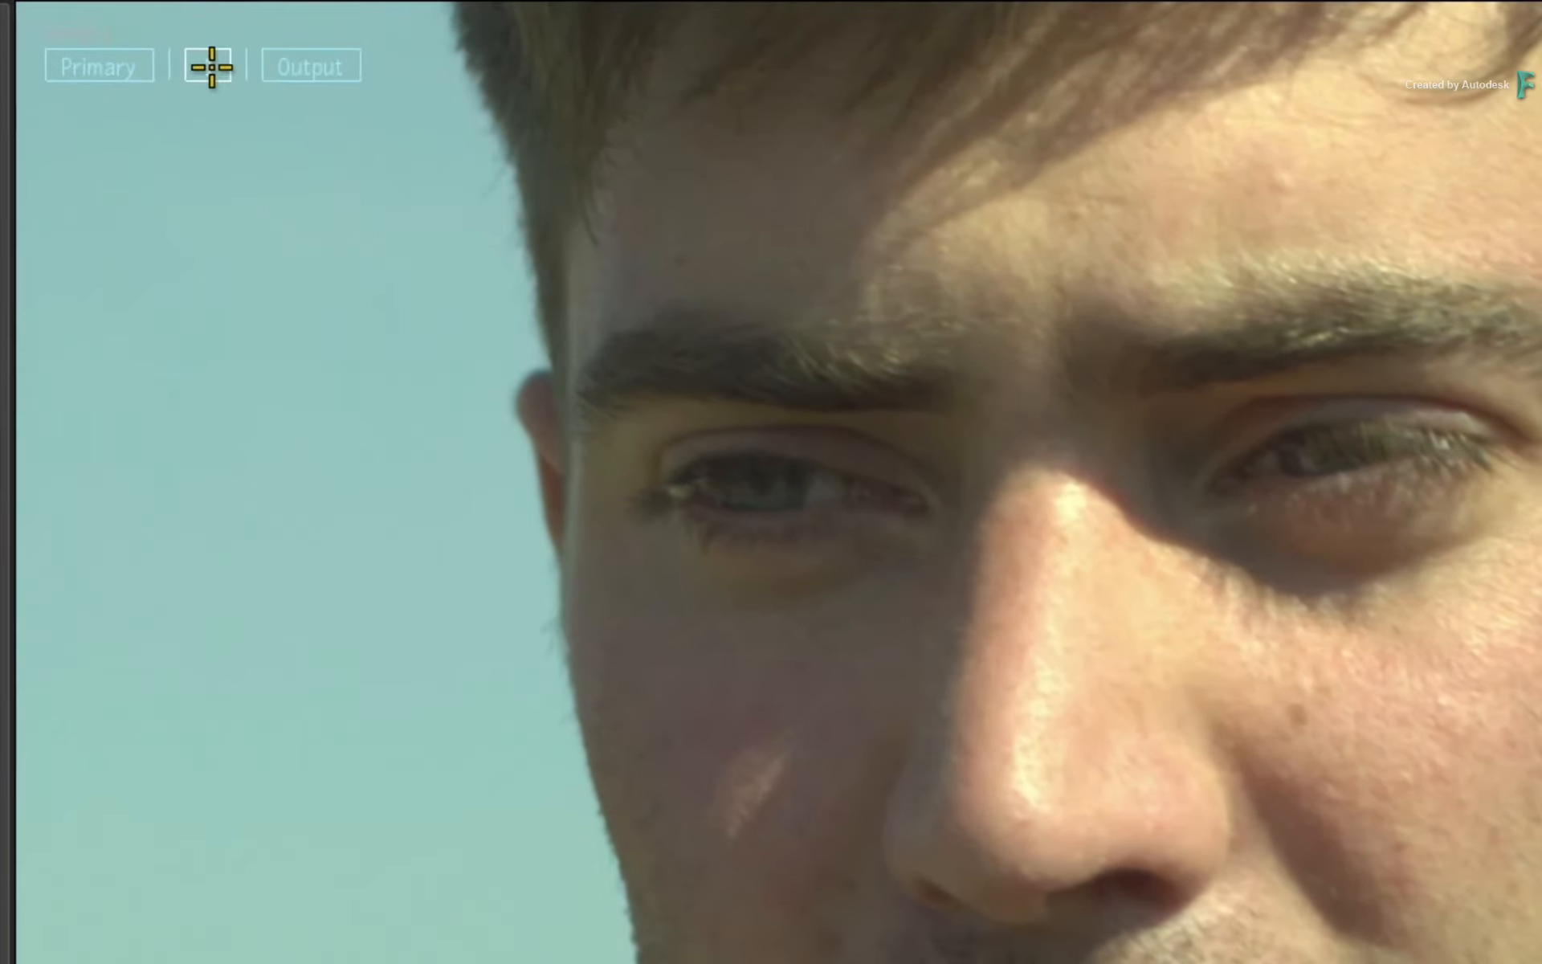
right_click(211, 67)
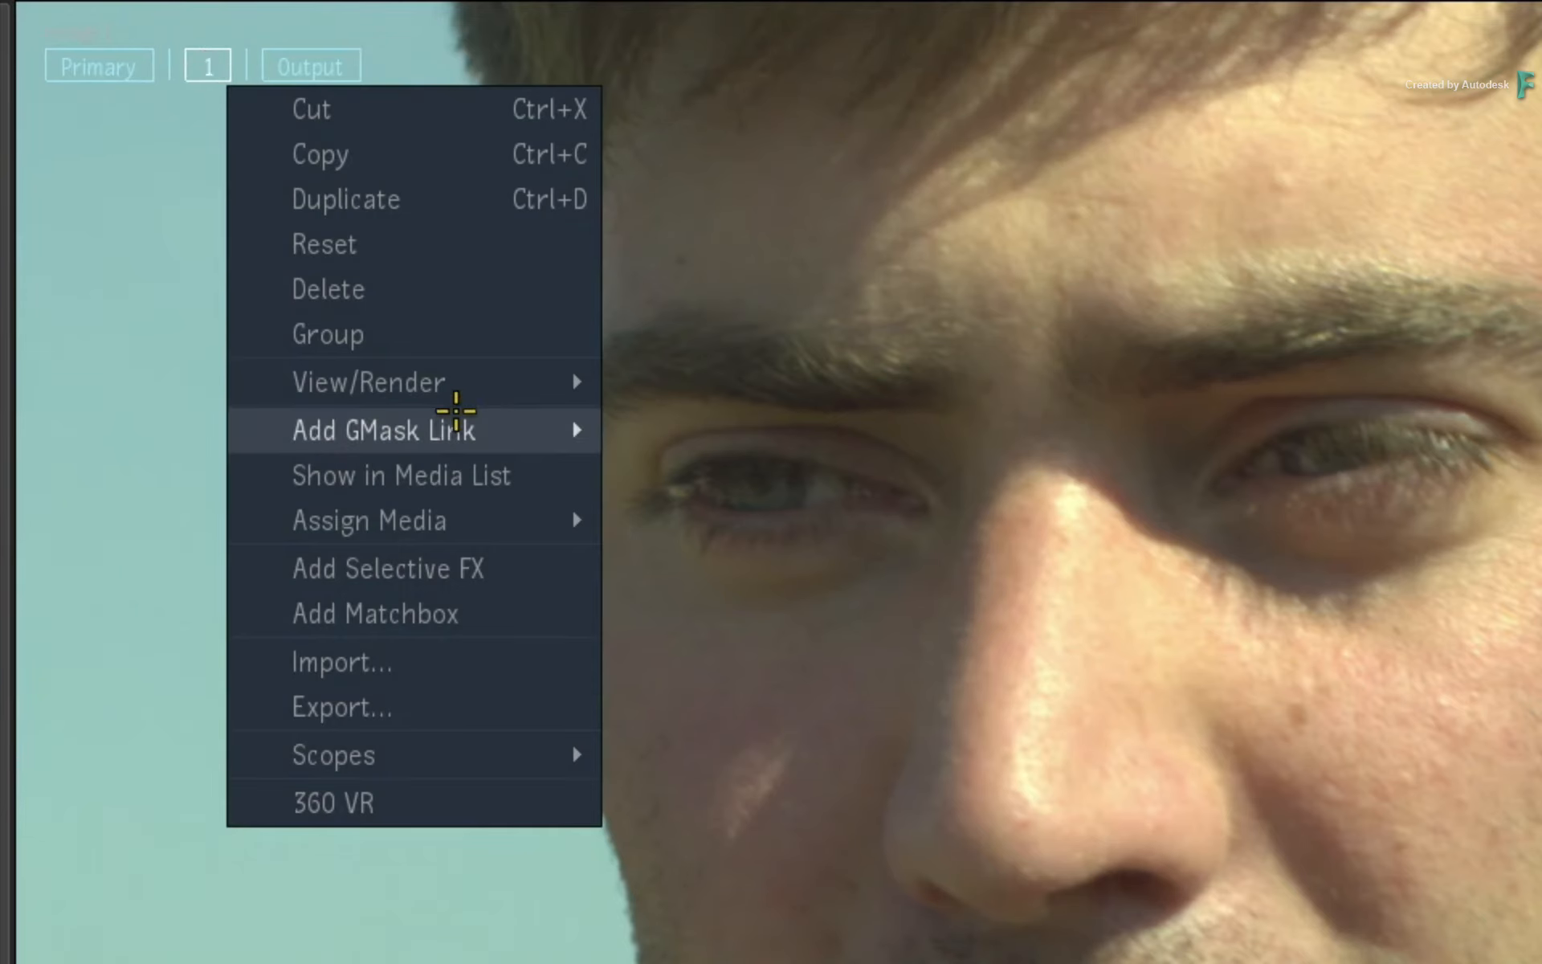
mouse_move(493, 416)
left_click(643, 435)
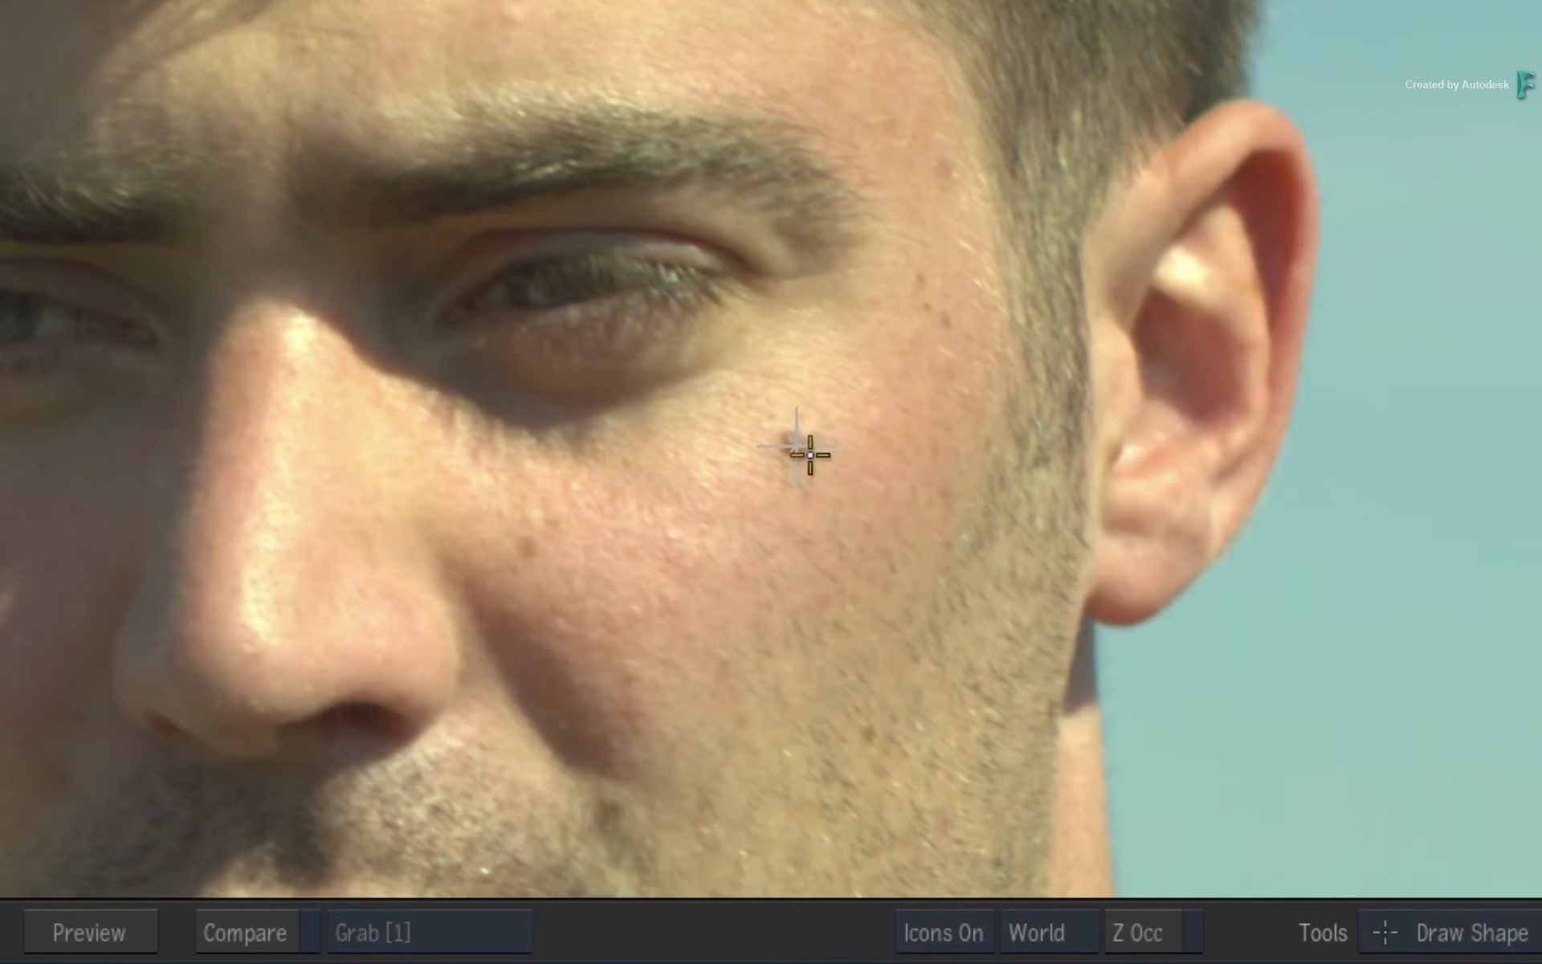
left_click_drag(811, 455, 843, 479)
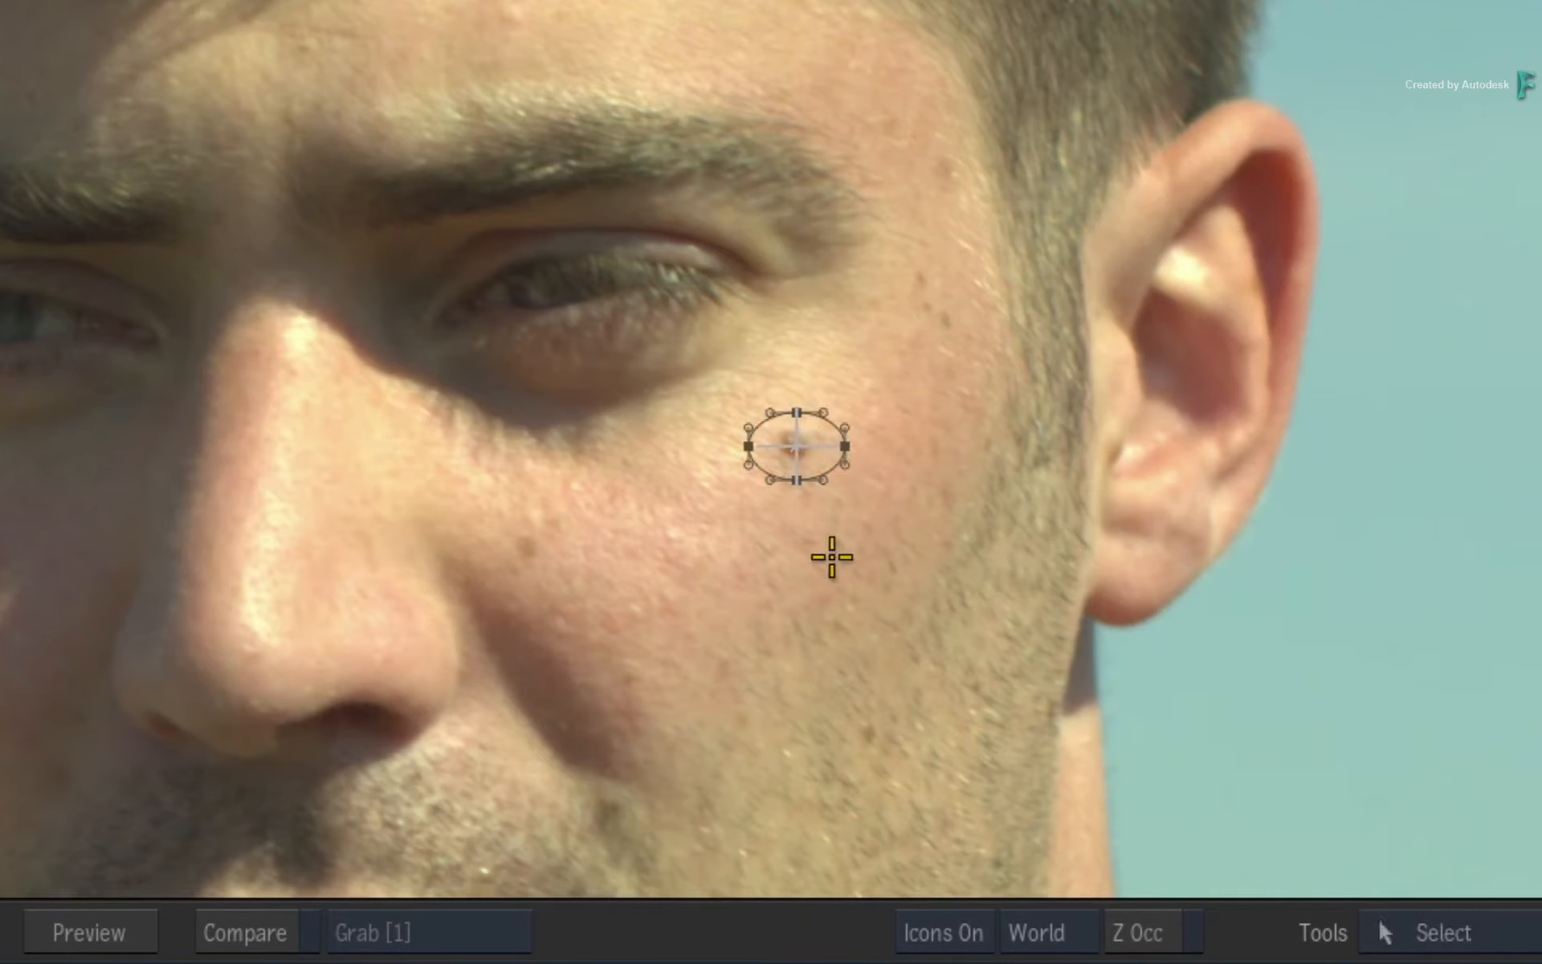
Add a gradient point on the mole mask's outline and pull it outward to soften the edge all around.
right_click(837, 474)
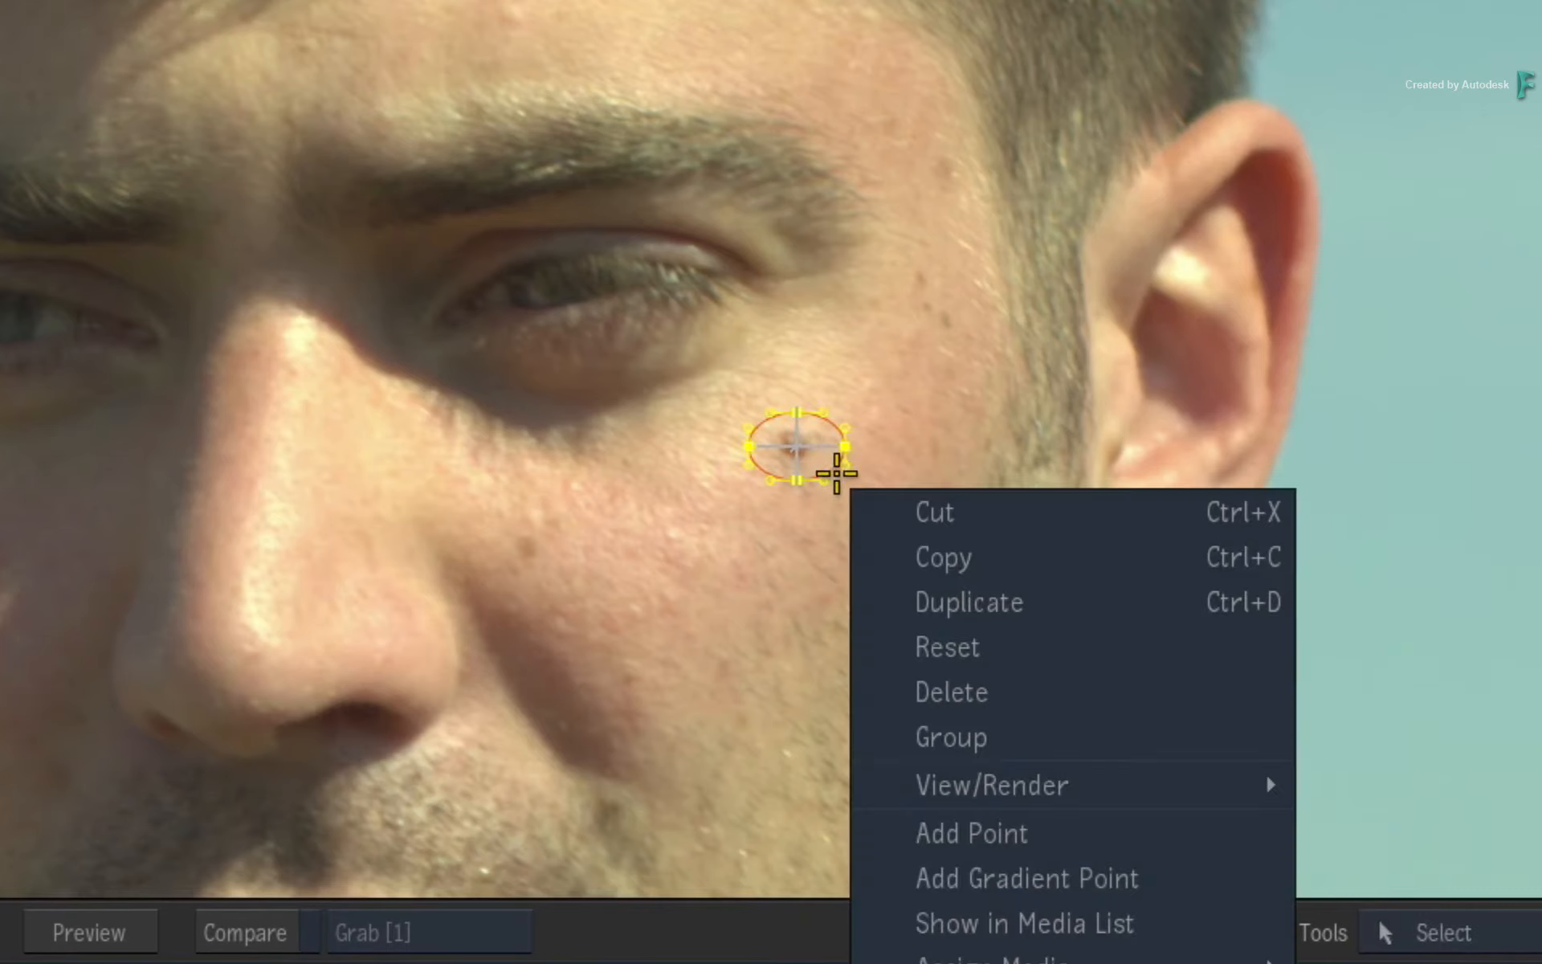
left_click(1229, 876)
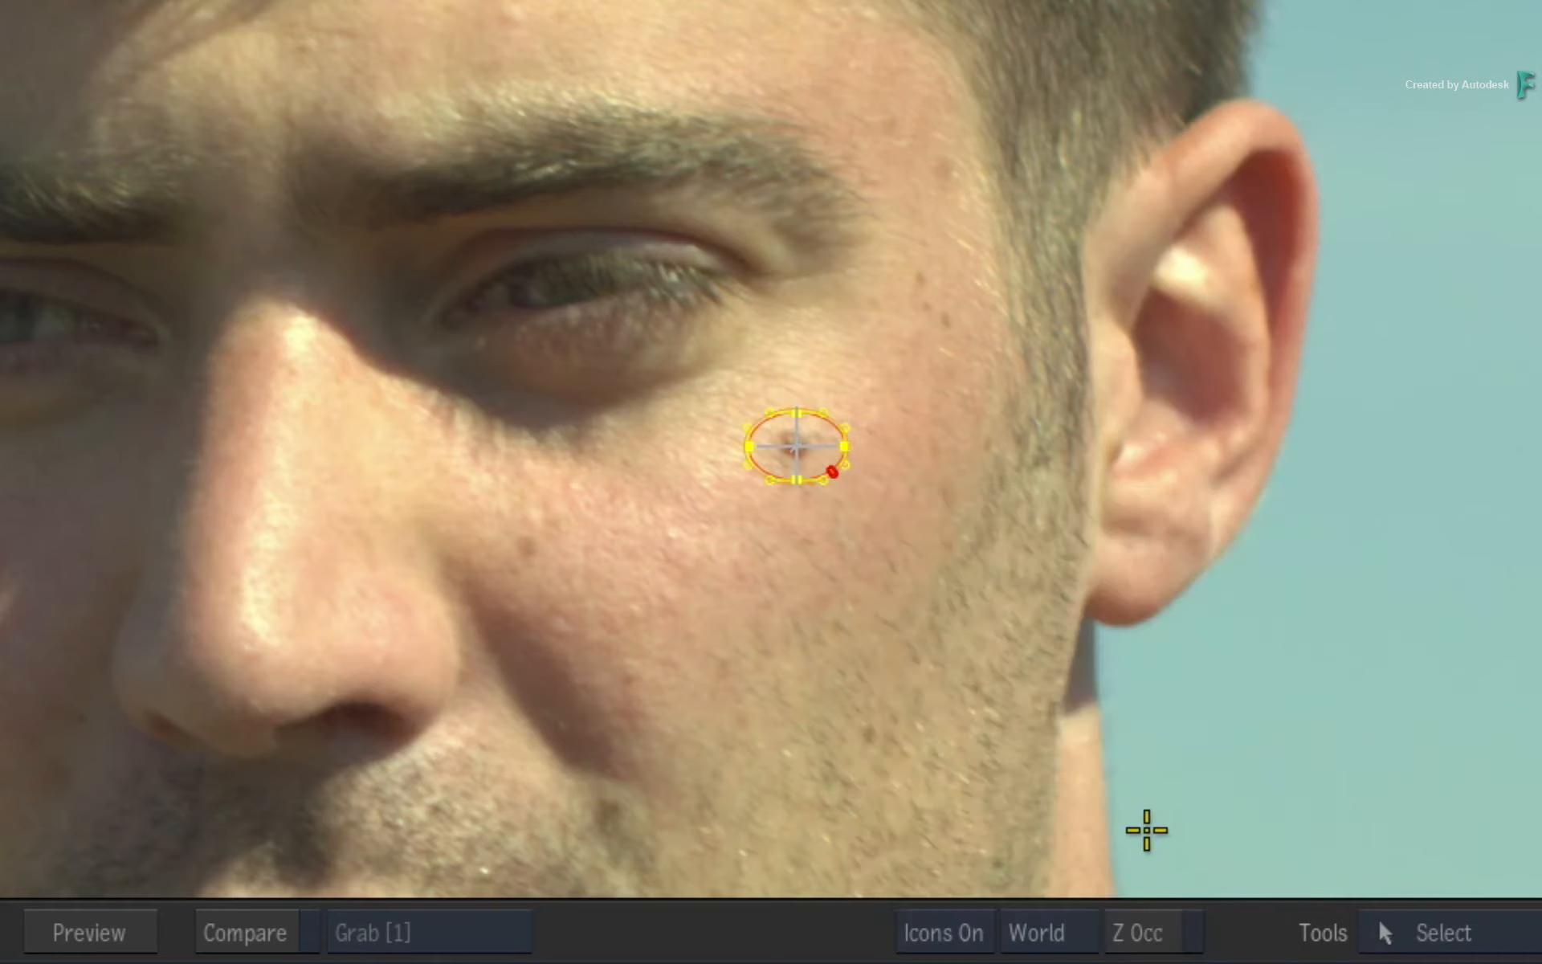
left_click_drag(837, 474, 854, 519)
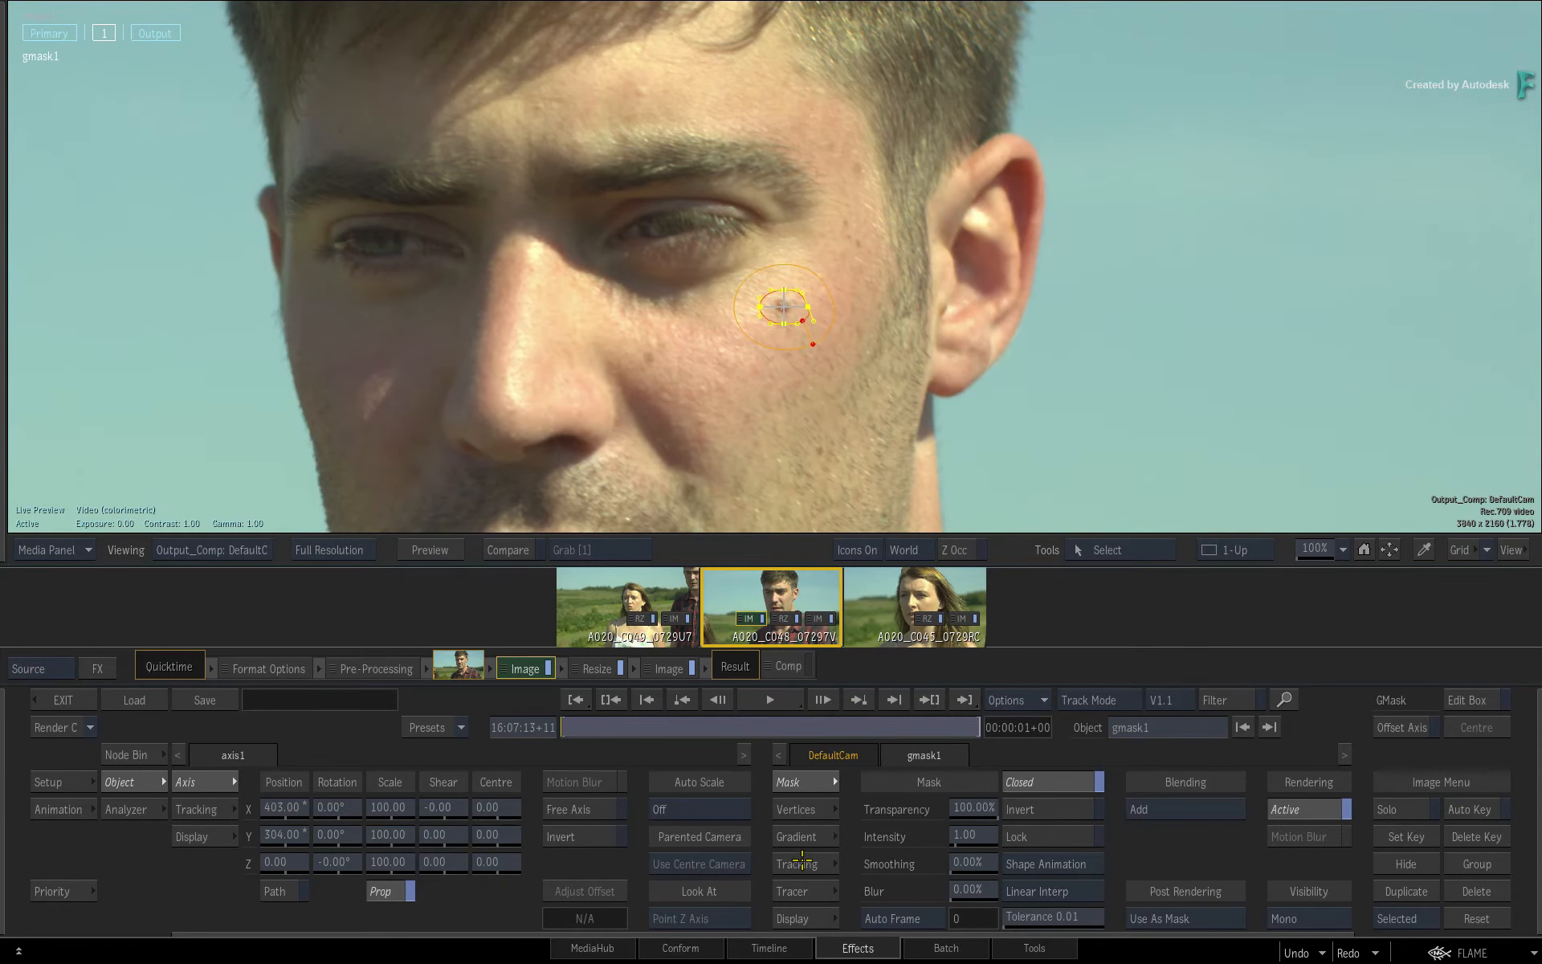
Track the mole mask forward through the clip with the Planar mode and go back to the first frame.
left_click(802, 863)
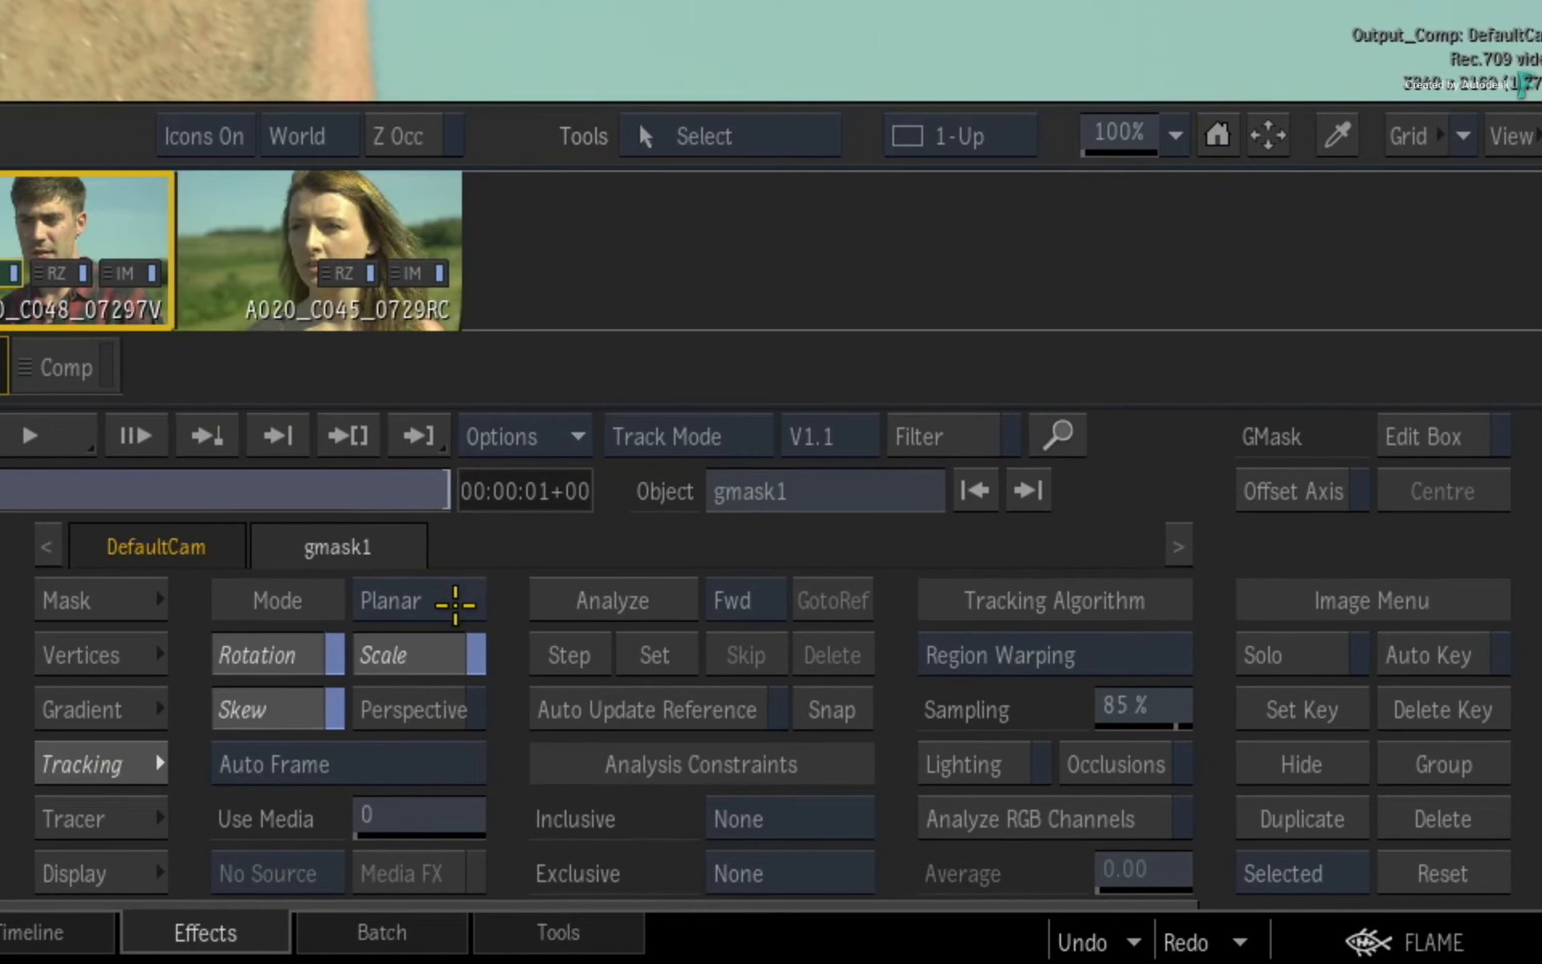
left_click(560, 602)
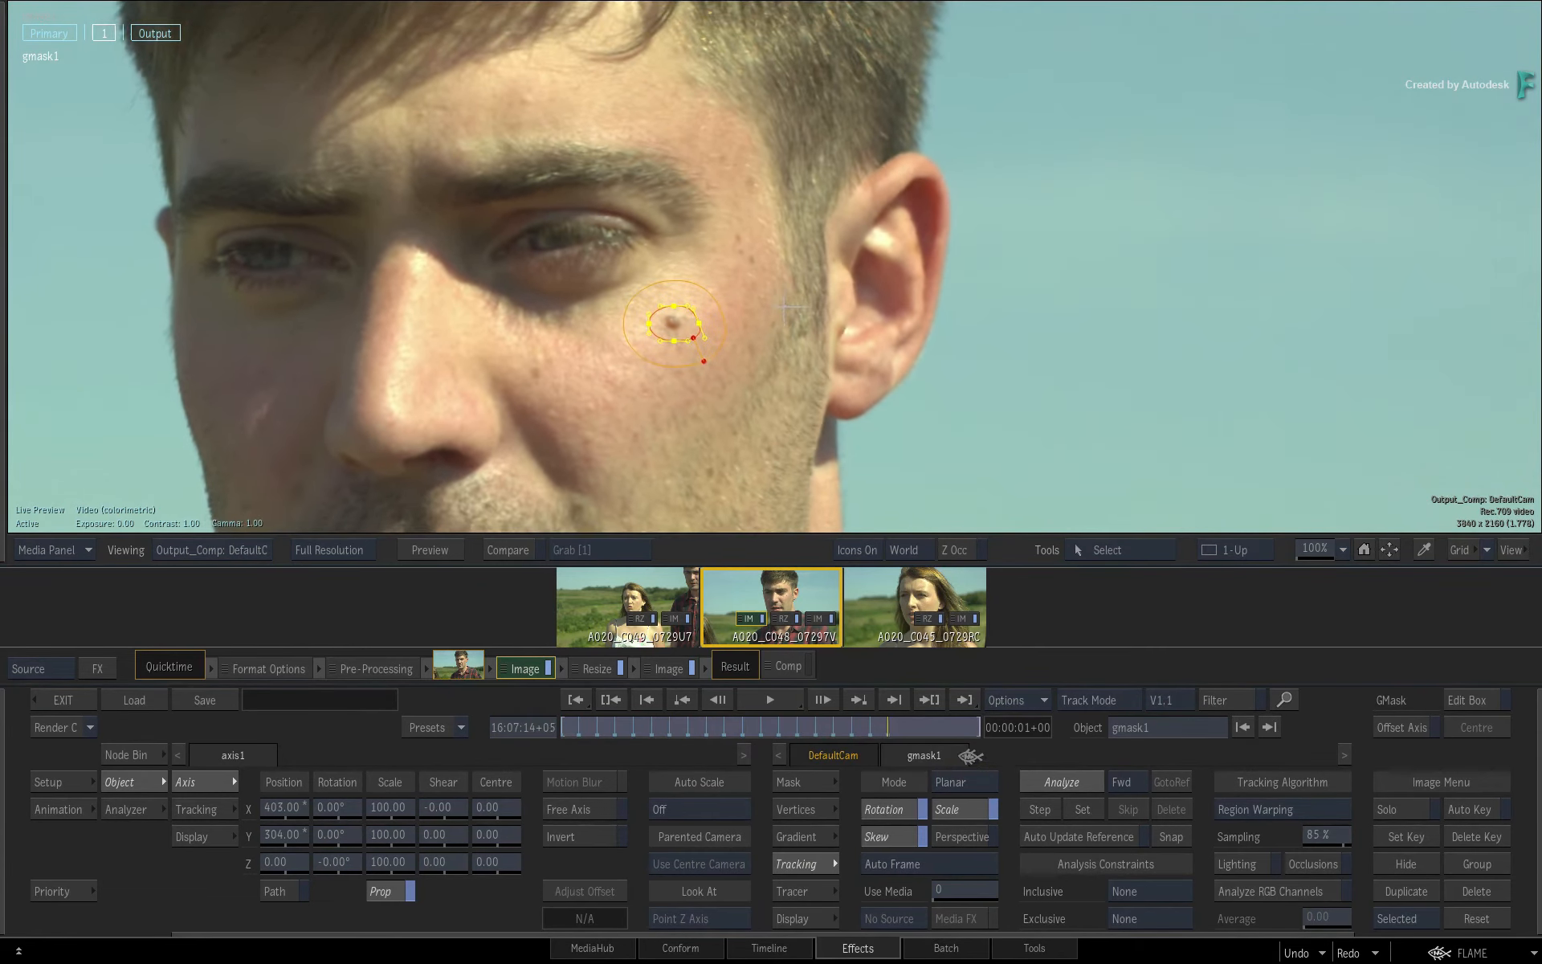
left_click_drag(781, 732, 552, 718)
Add the A2BeautySFX shader to selective 1 of the source Image effect.
left_click(101, 38)
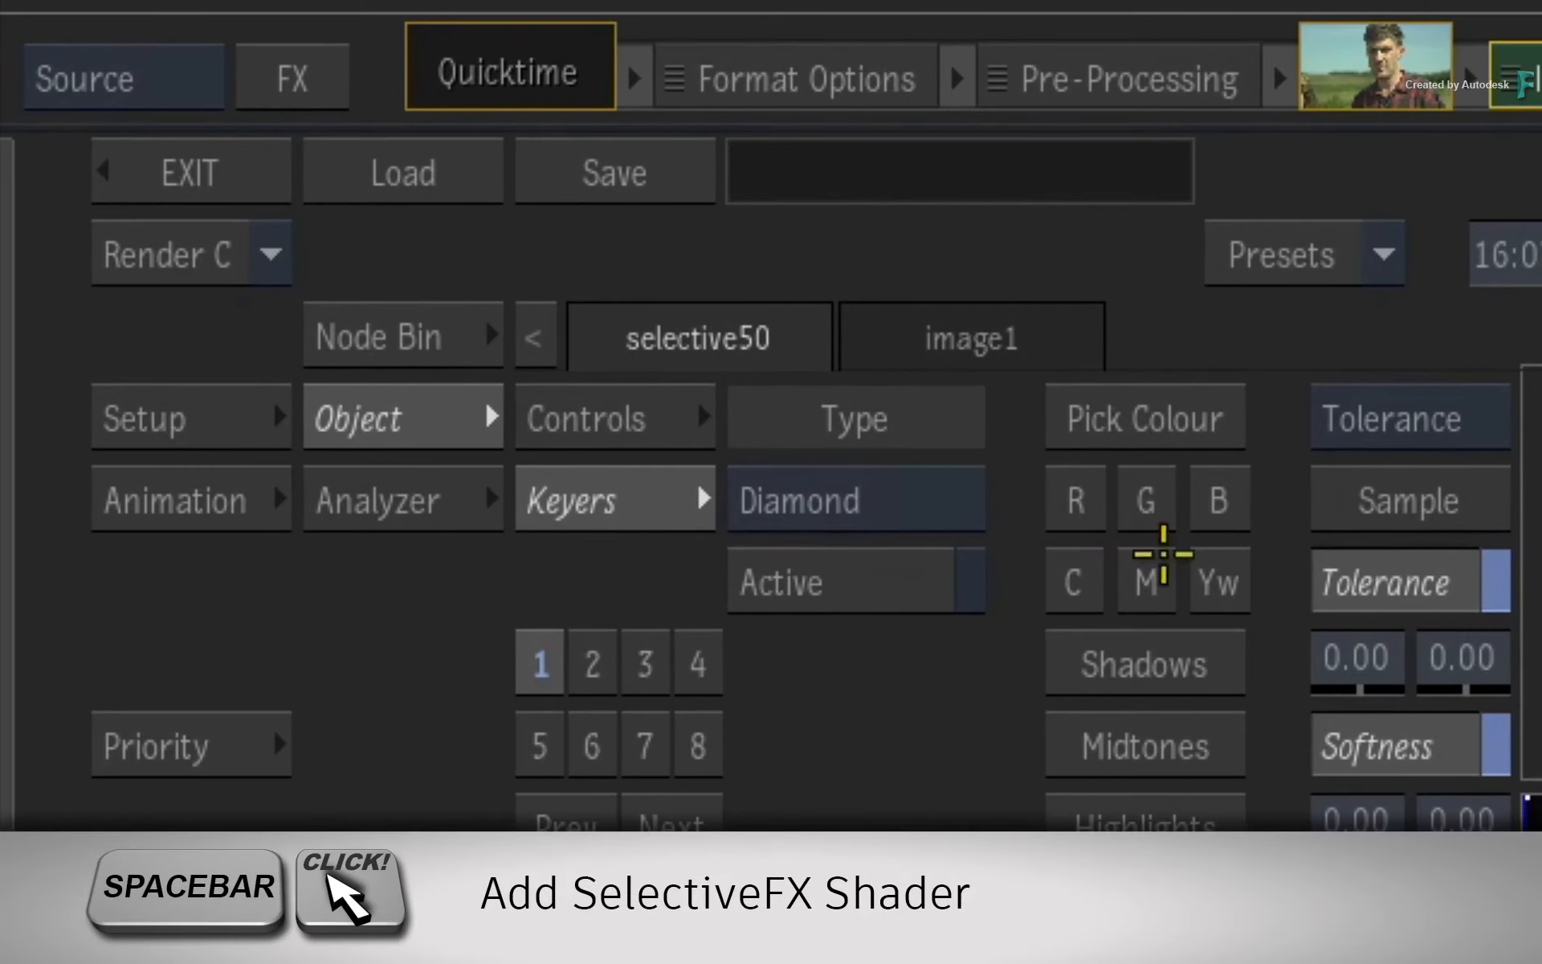
key("space")
left_click(549, 652)
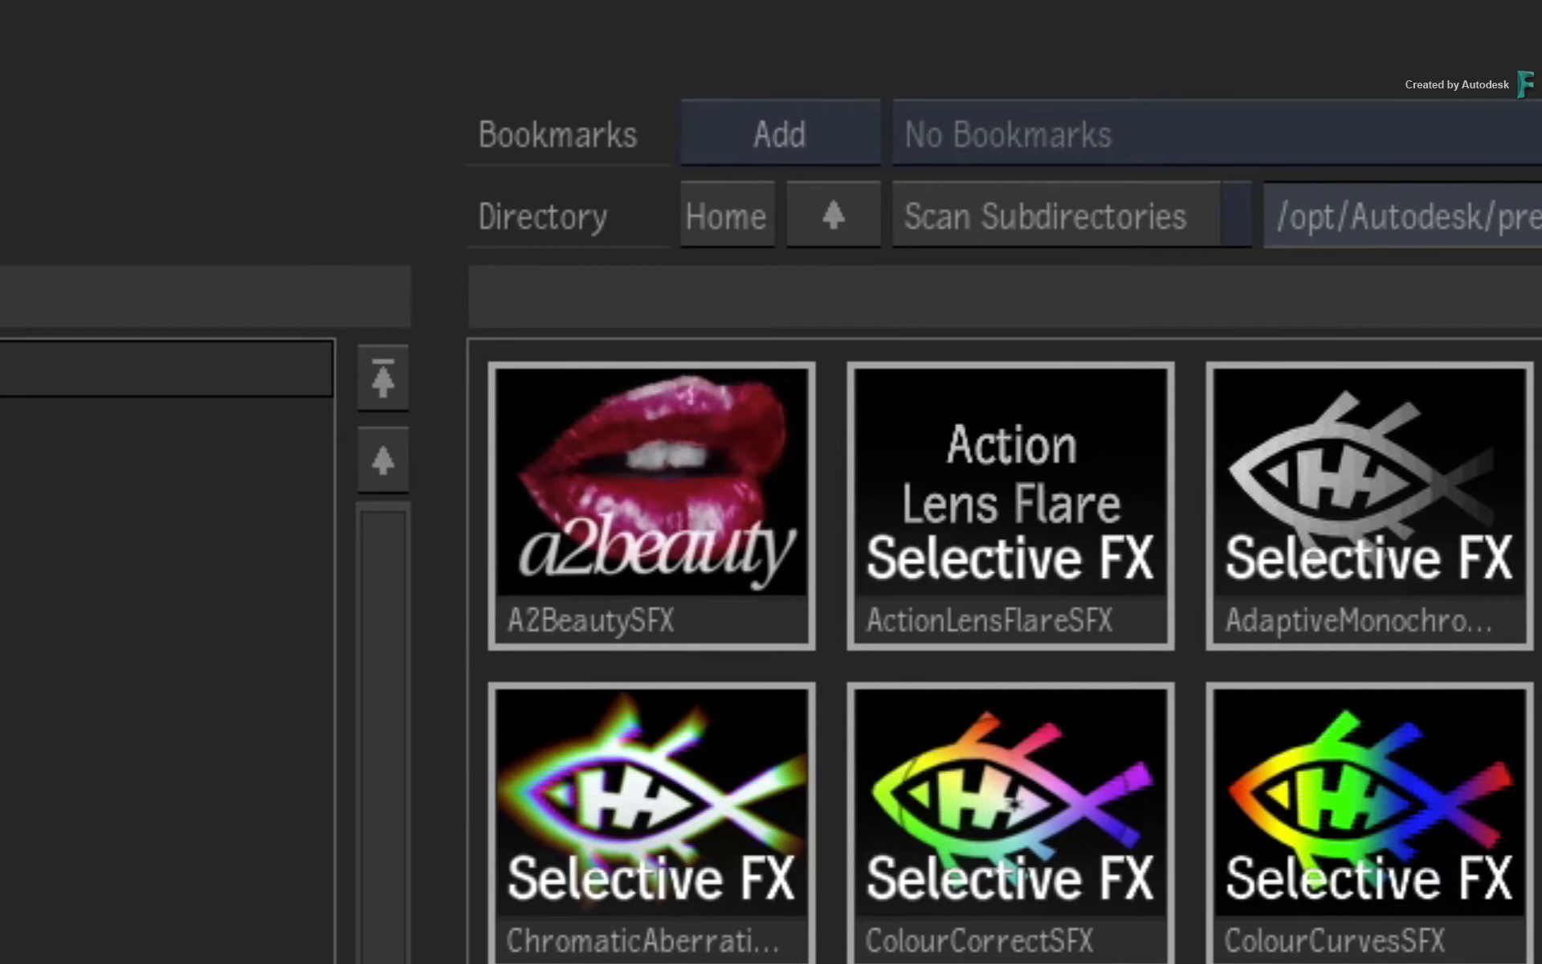
left_click(694, 398)
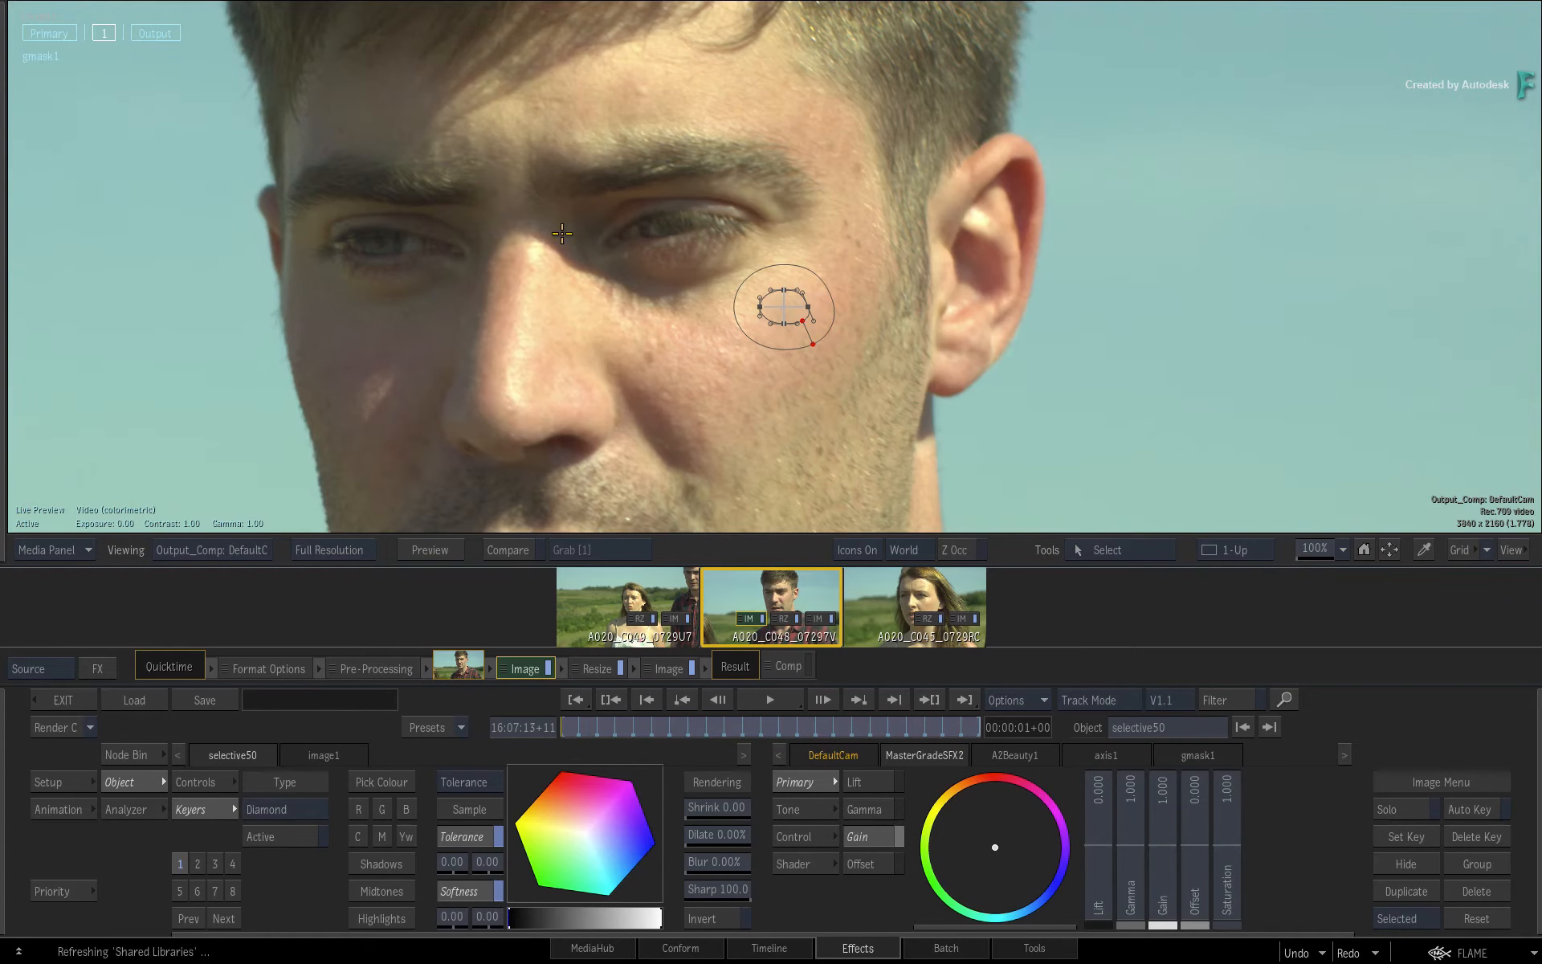
Set the A2Beauty shader's shading to Highlights 0.26 and Shadows 0.10 to blend the mole area into the skin.
mouse_move(812, 423)
left_mouse_down()
mouse_move(885, 431)
mouse_move(781, 417)
mouse_move(792, 400)
left_mouse_up()
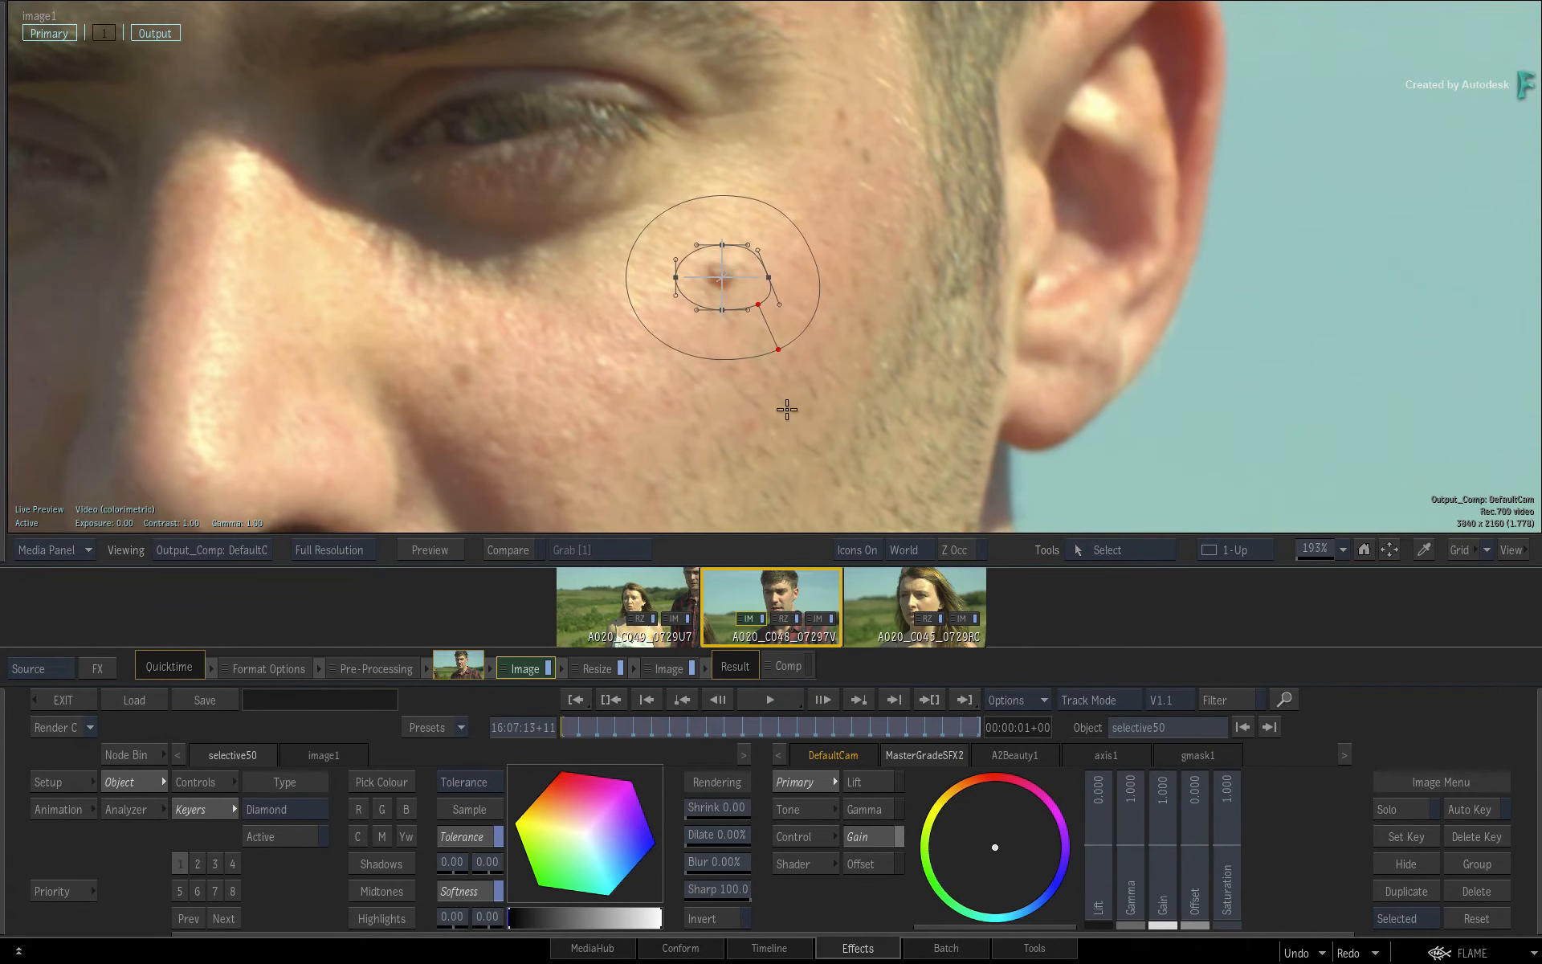
left_click(1020, 750)
left_click_drag(1332, 809, 1340, 810)
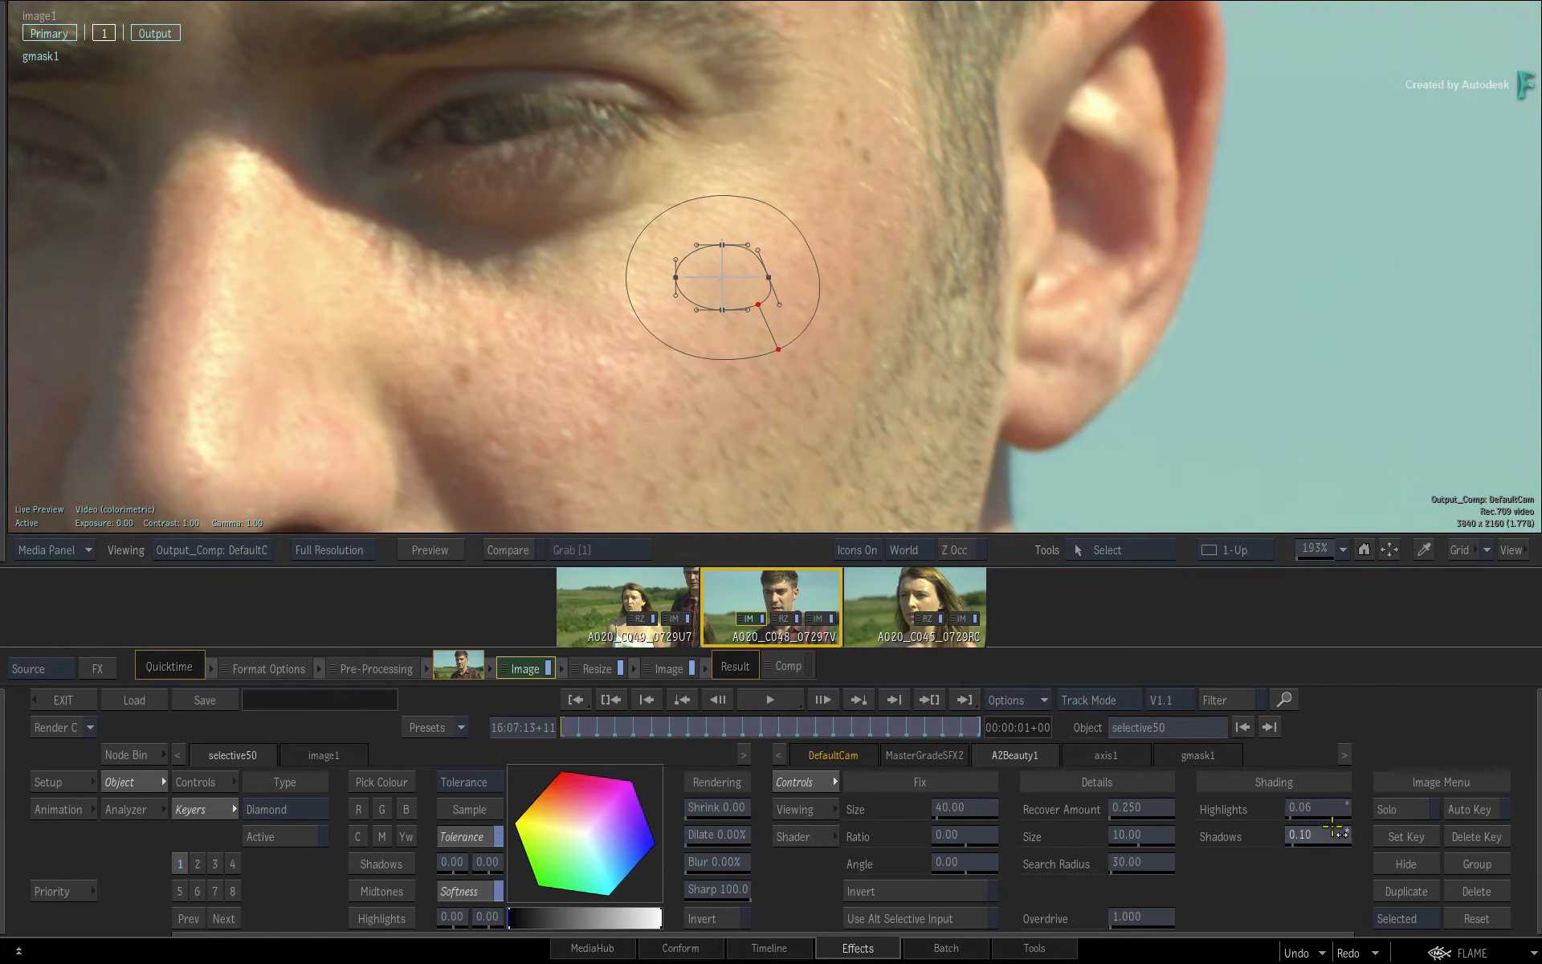
left_click_drag(1329, 811, 1341, 810)
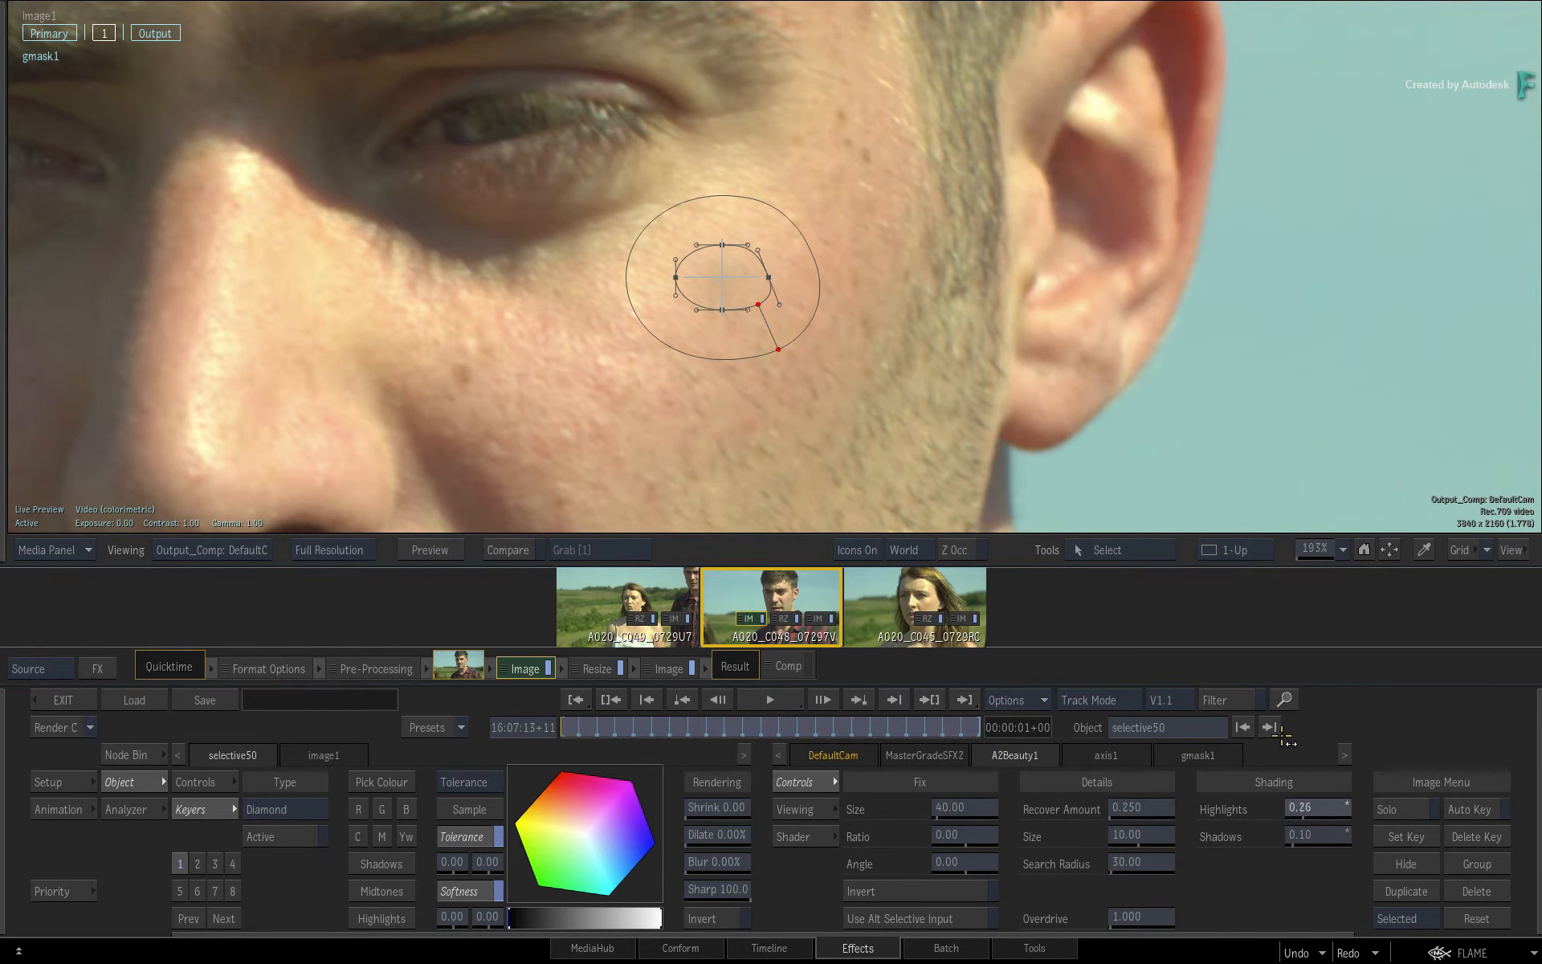
Limit the viewport icons to Selected, inspect the retouched face without the mask overlay, and view the Resize stage.
left_click(1364, 549)
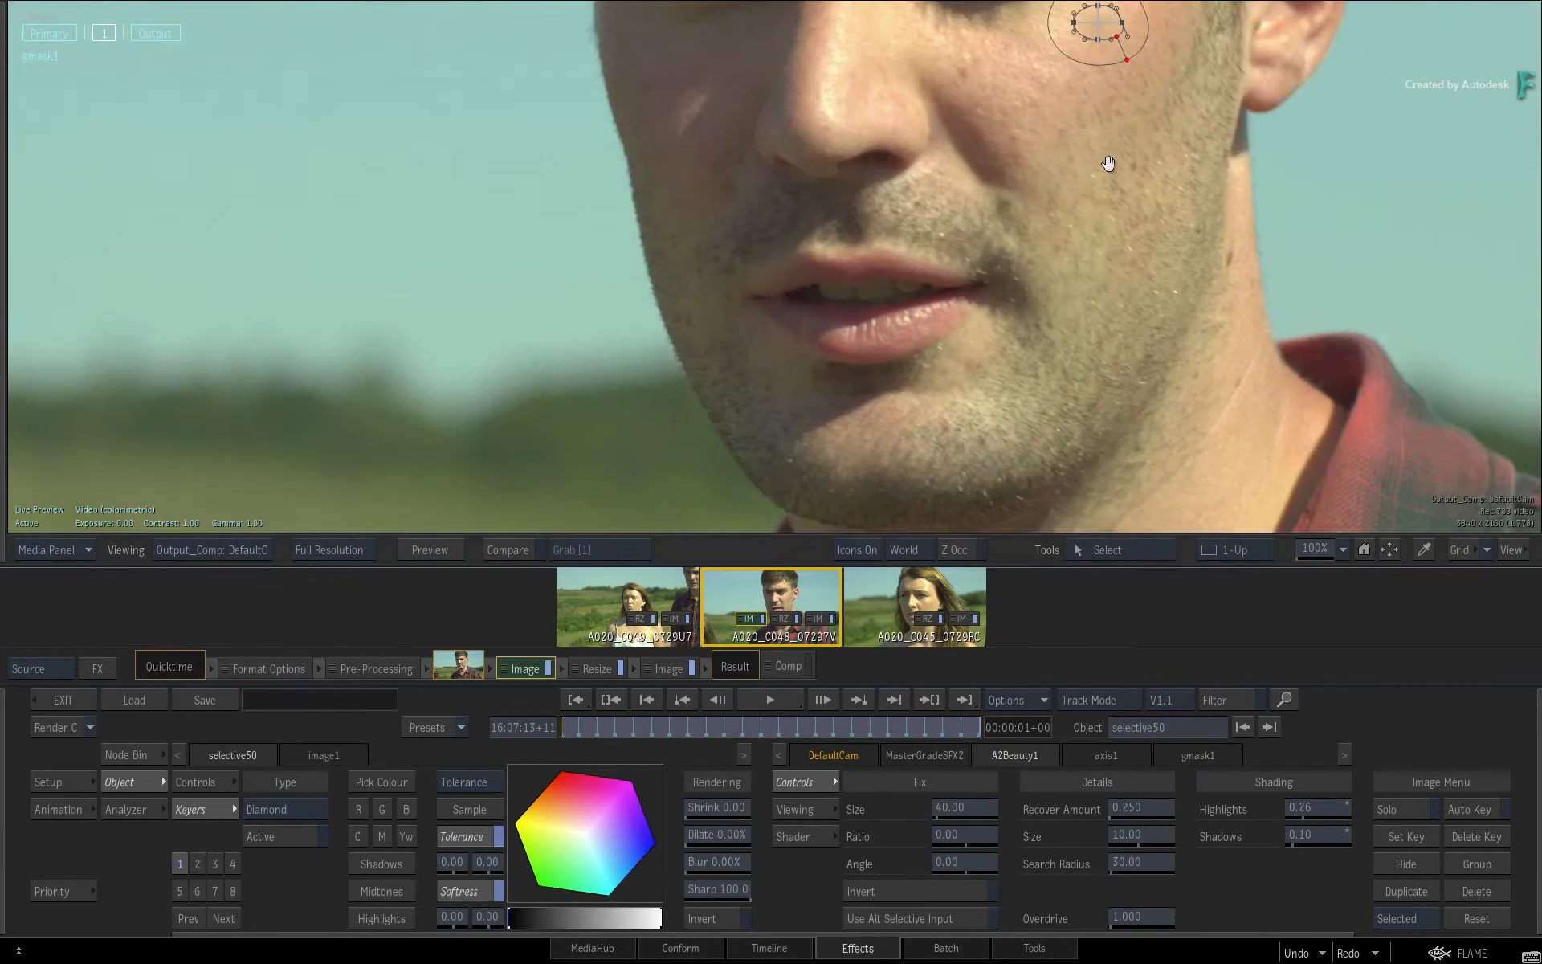
left_click_drag(1109, 162, 925, 338)
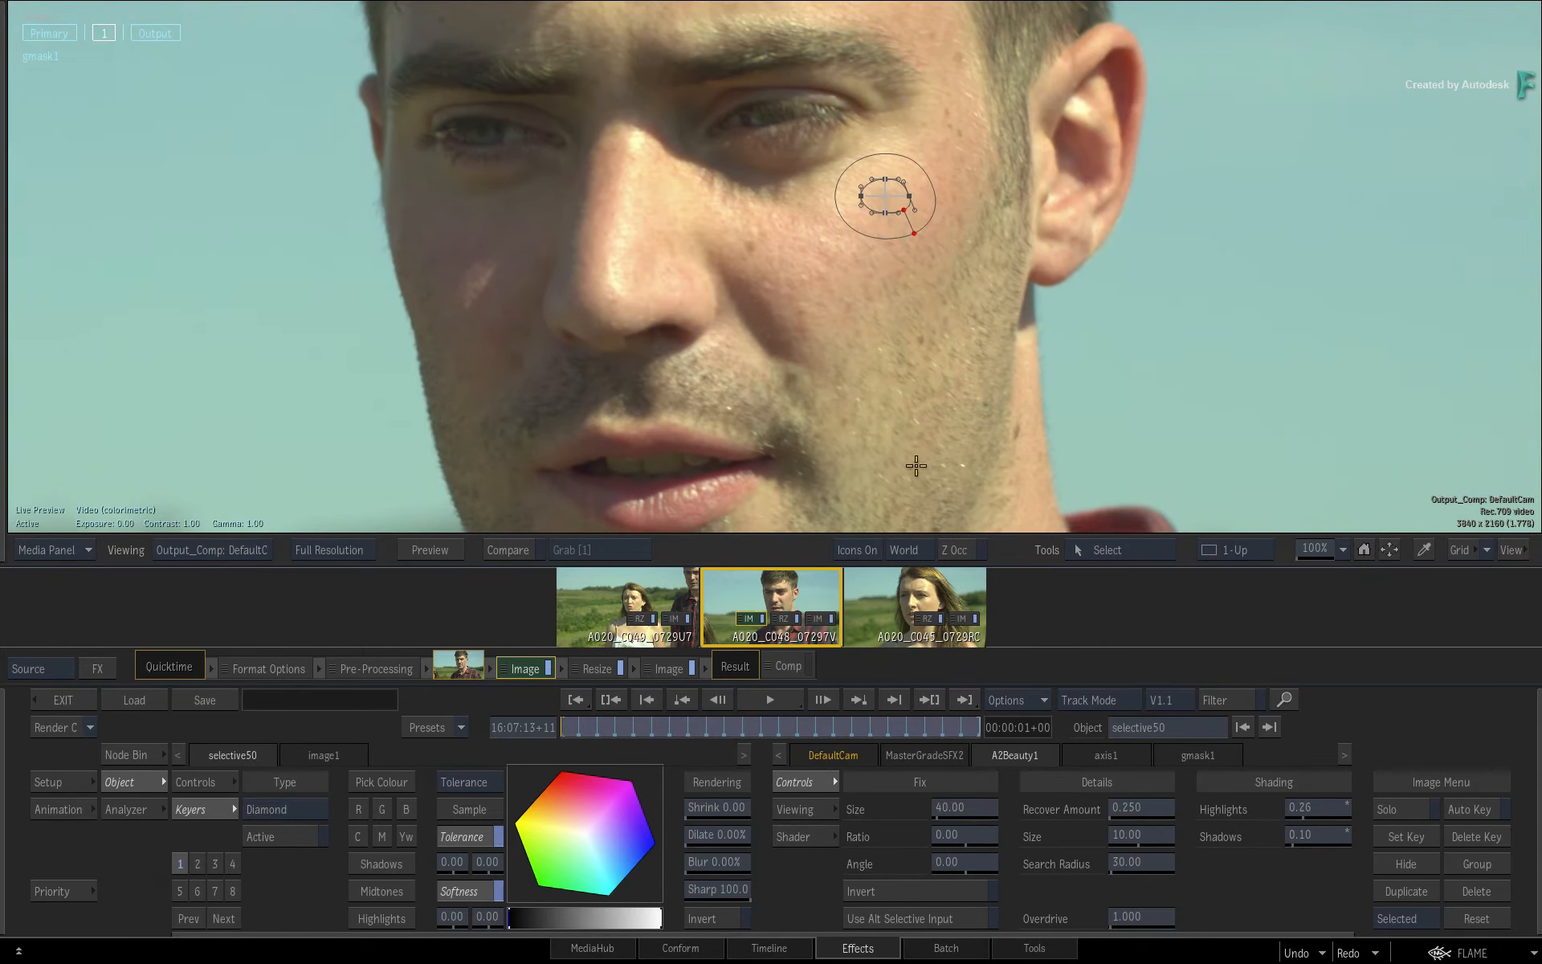
key("ctrl+i")
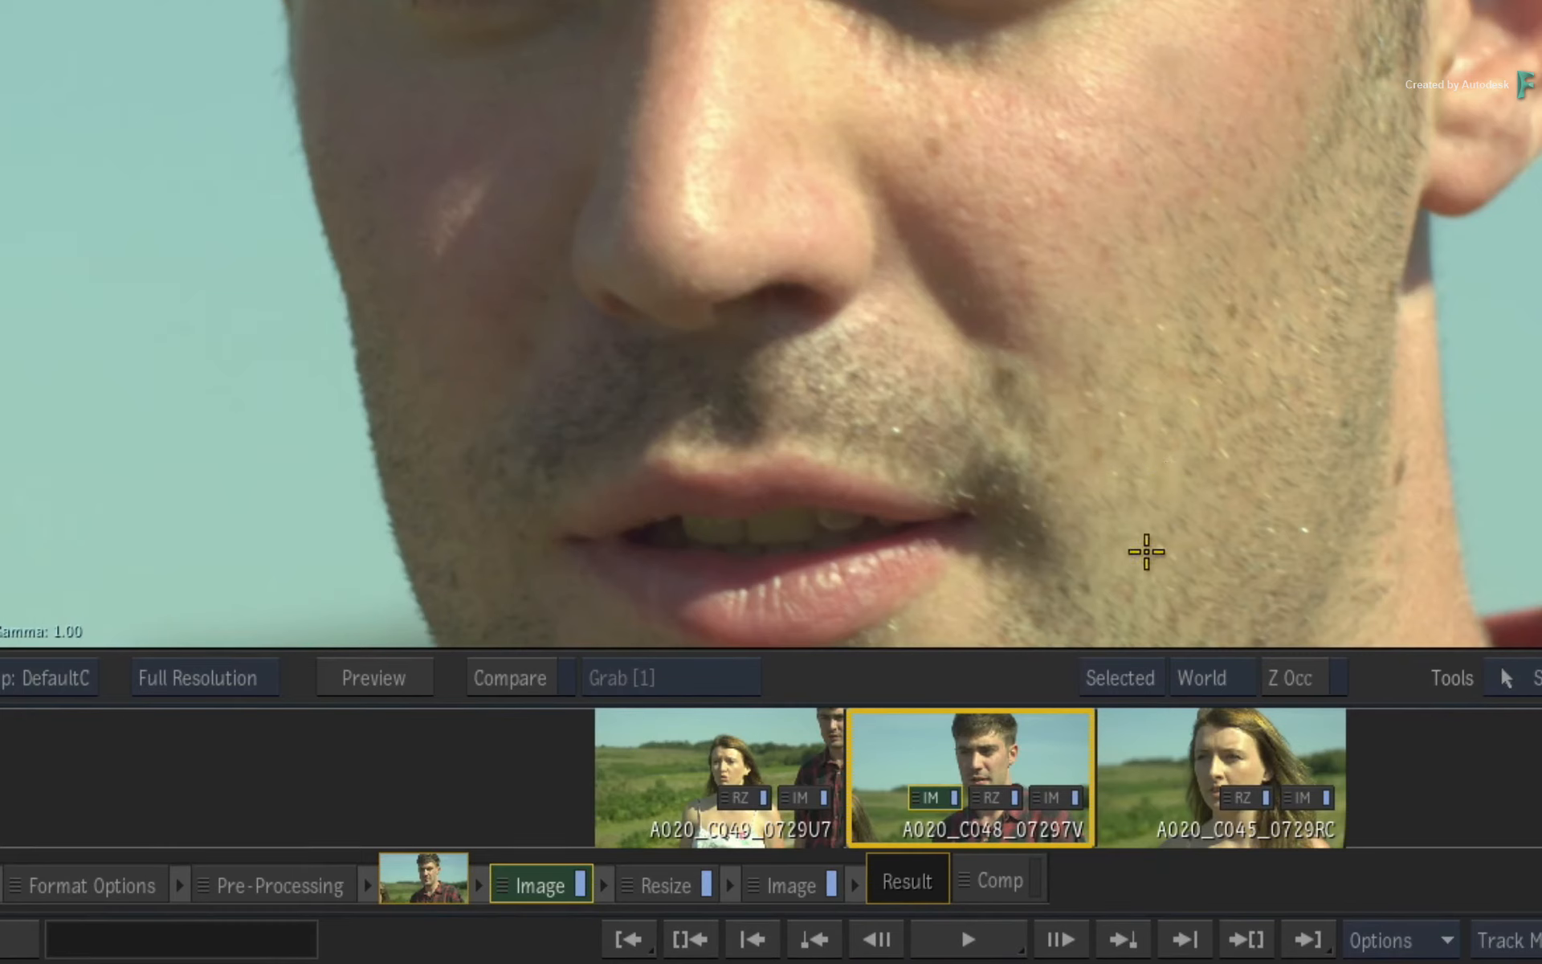
left_click(655, 883)
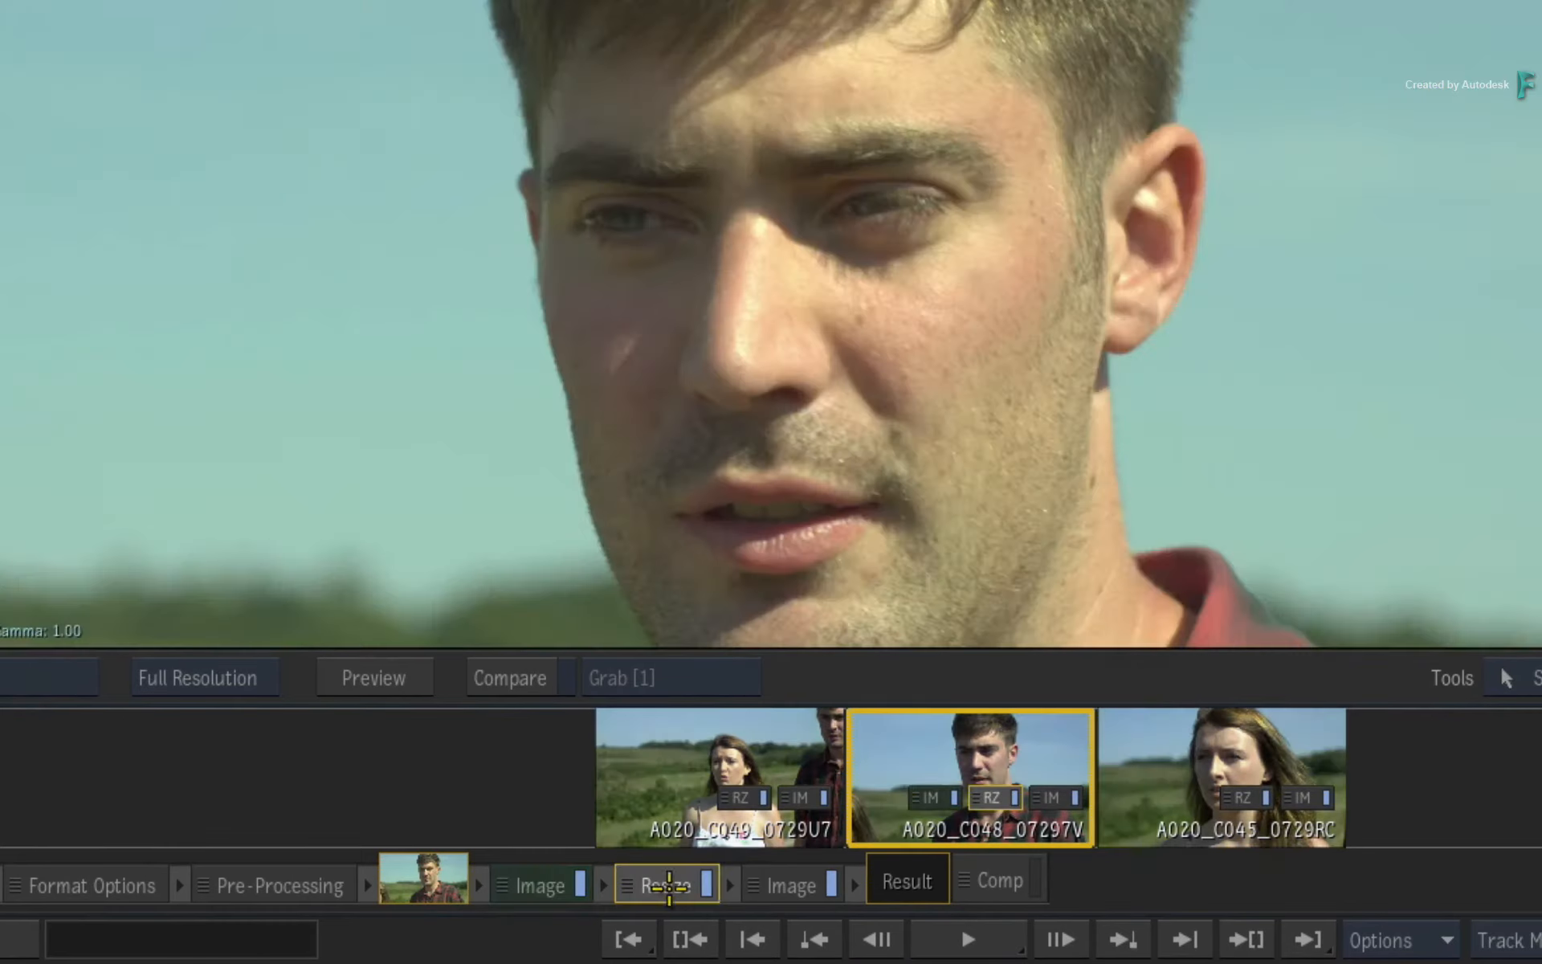
View the segment-level Image effect with the whole frame fitted, and return to the source-level Image effect.
left_click(787, 887)
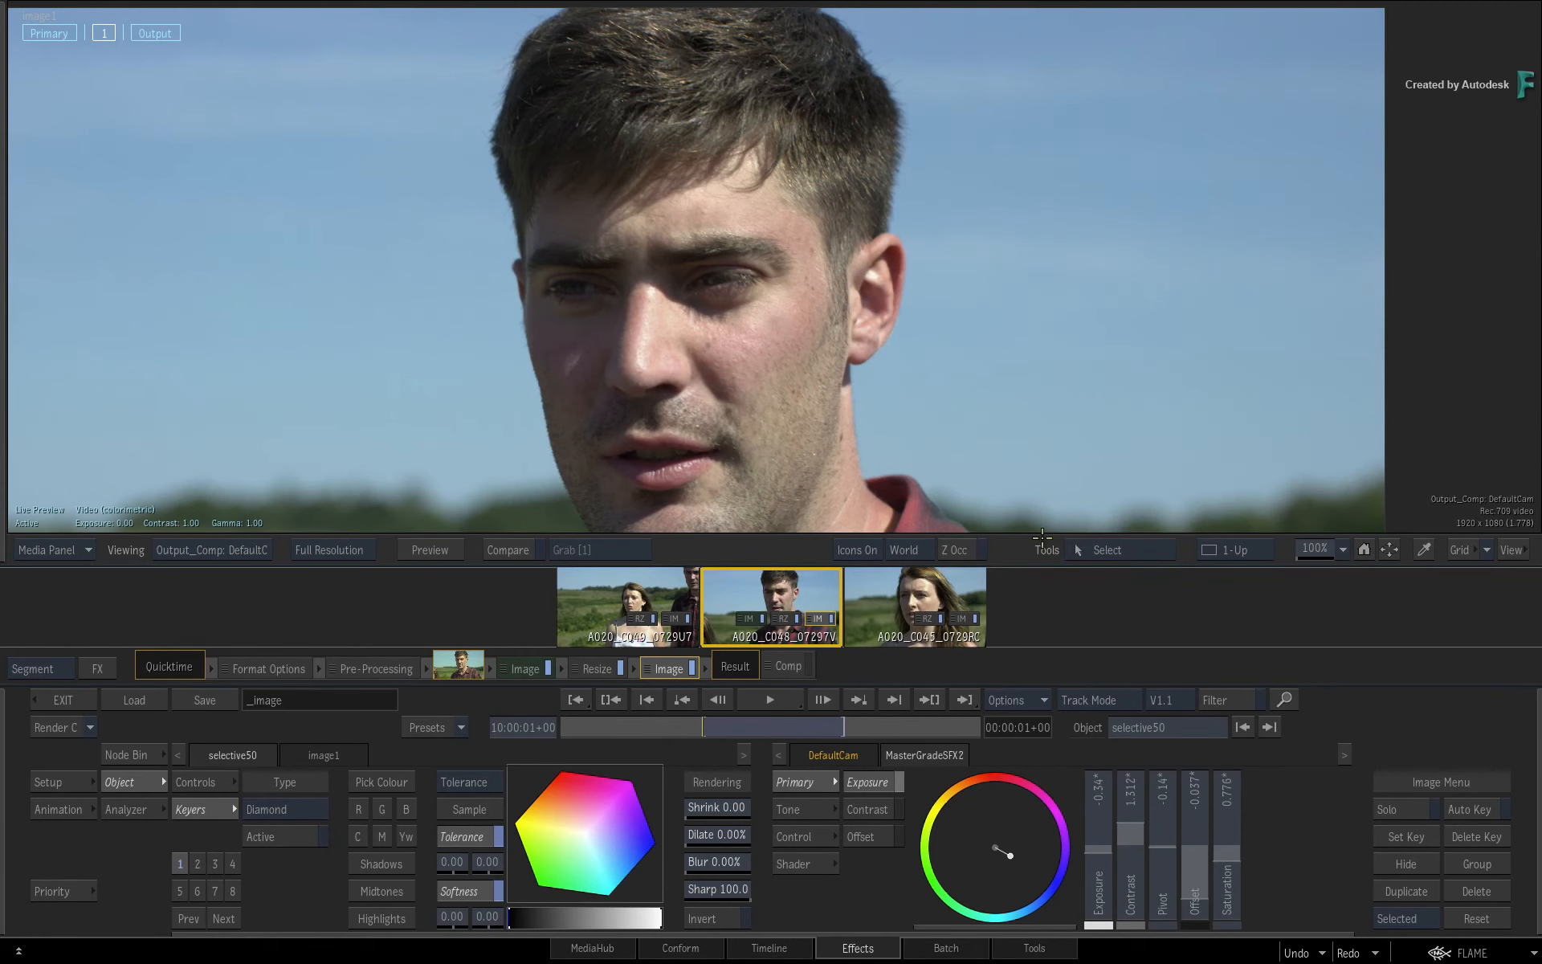
left_click(1365, 549)
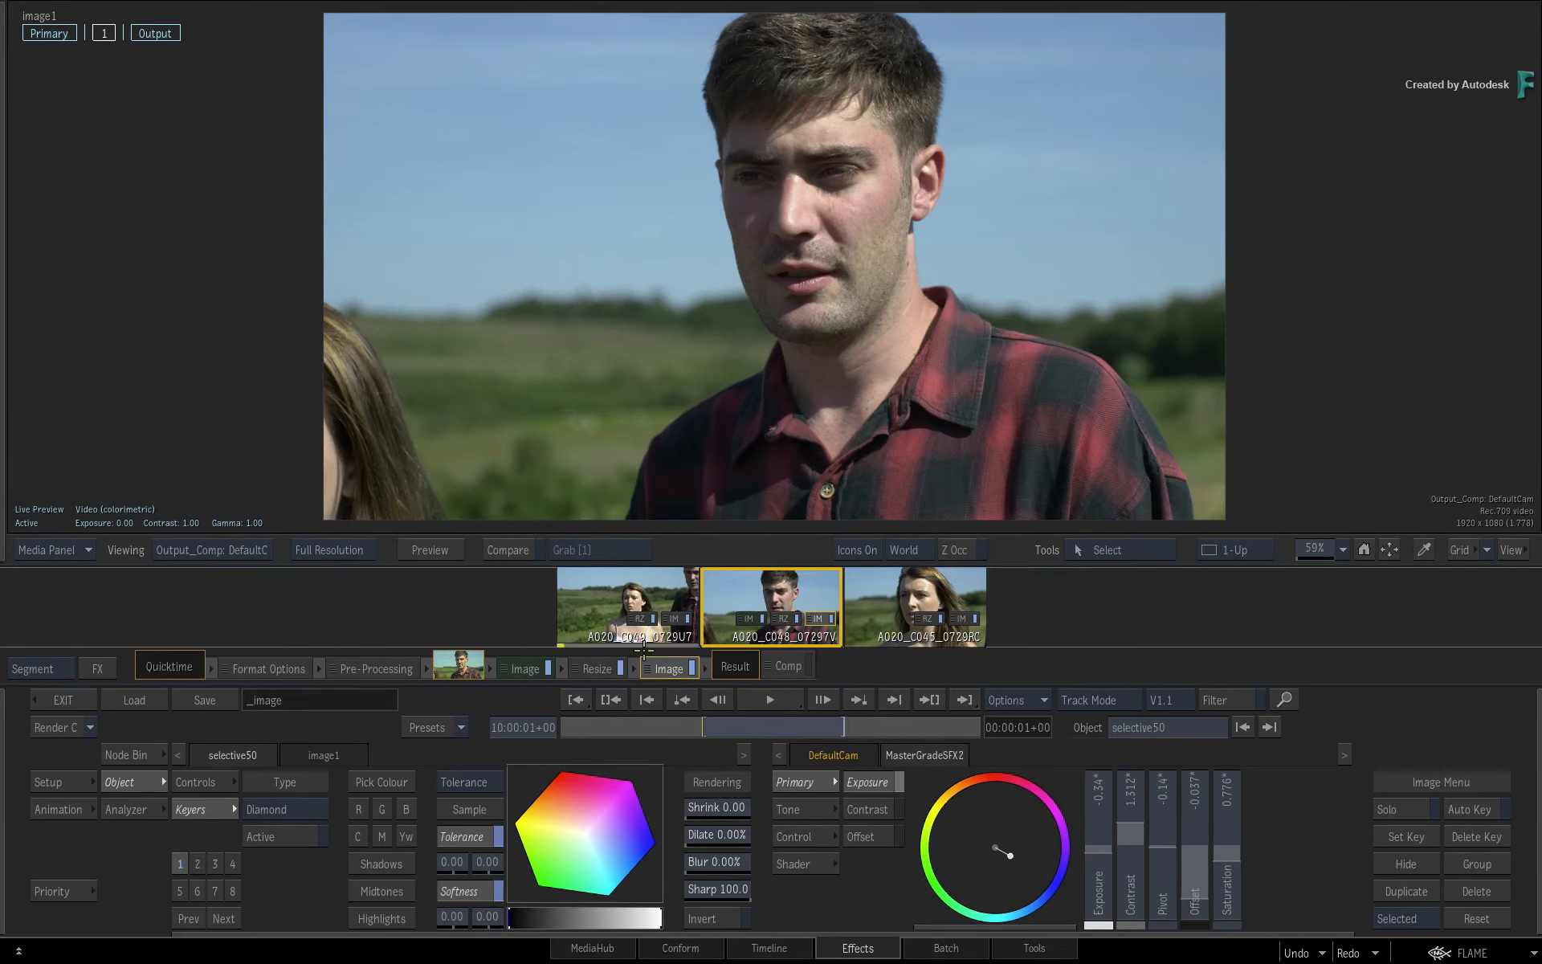
left_click(525, 669)
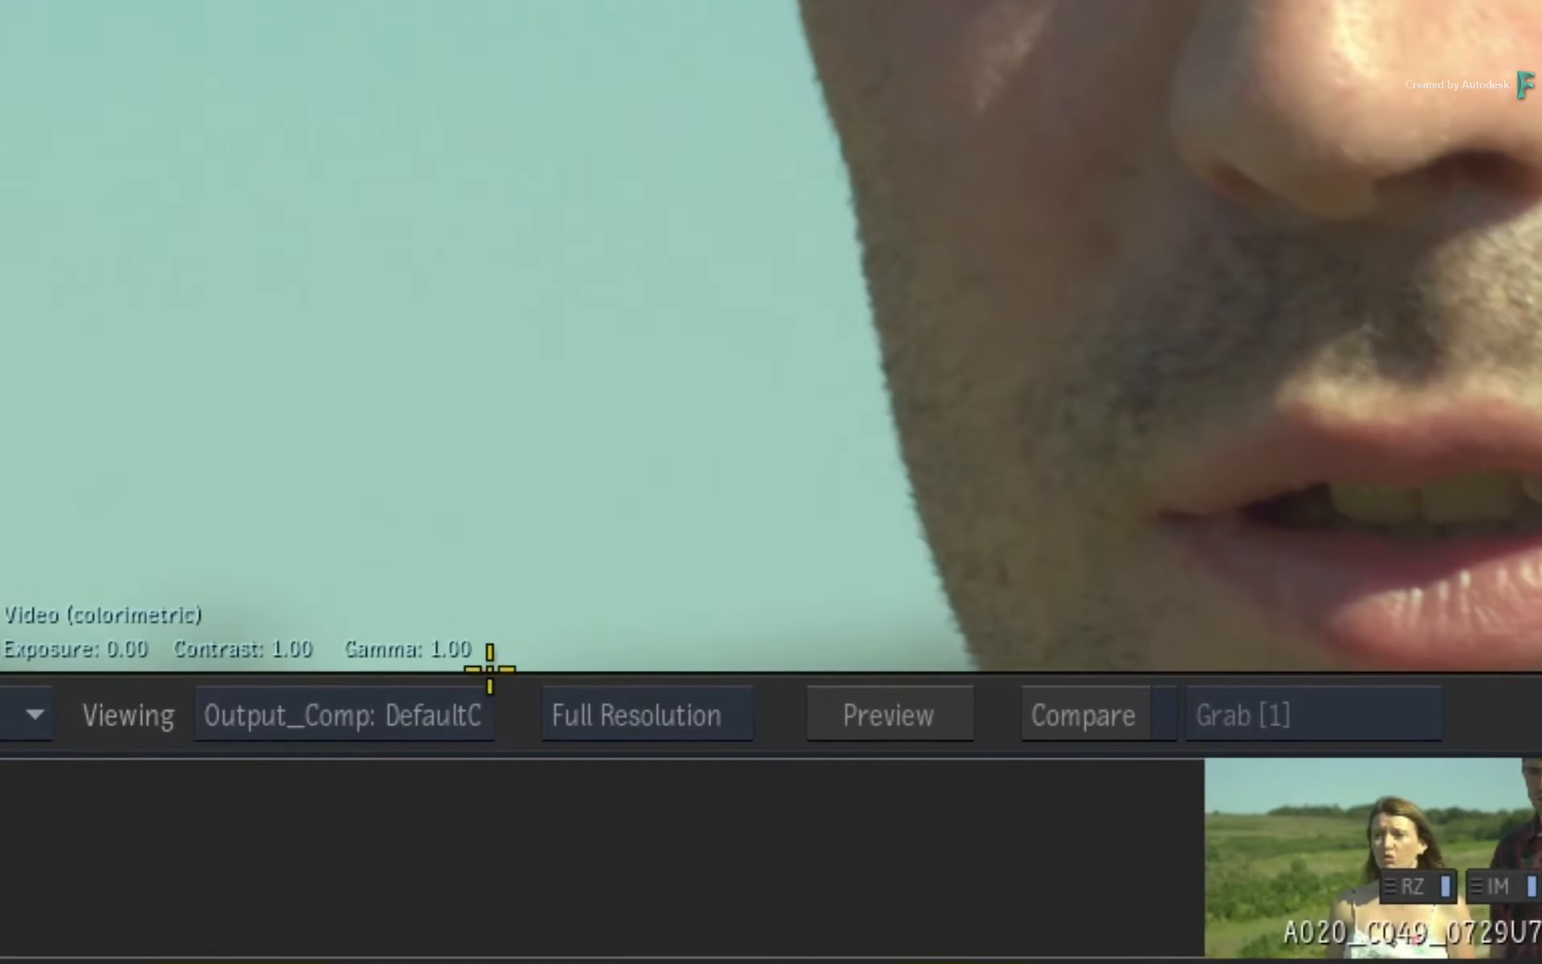
Set the viewport of the source Image effect to the Primary Track context.
left_click(239, 548)
mouse_move(795, 437)
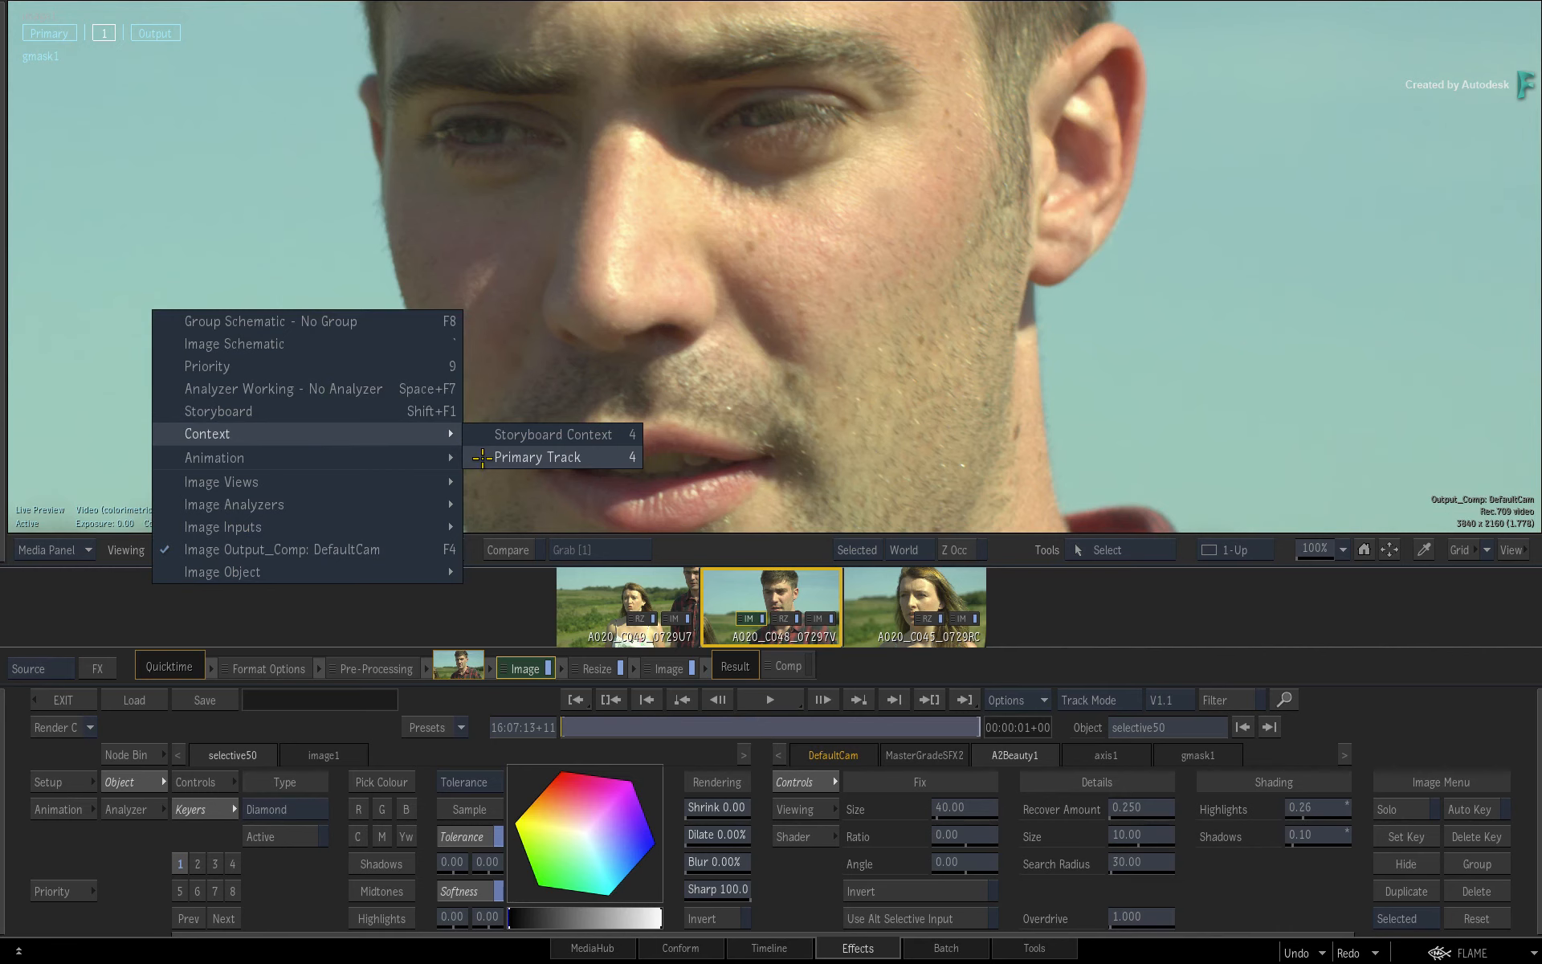
left_click(482, 457)
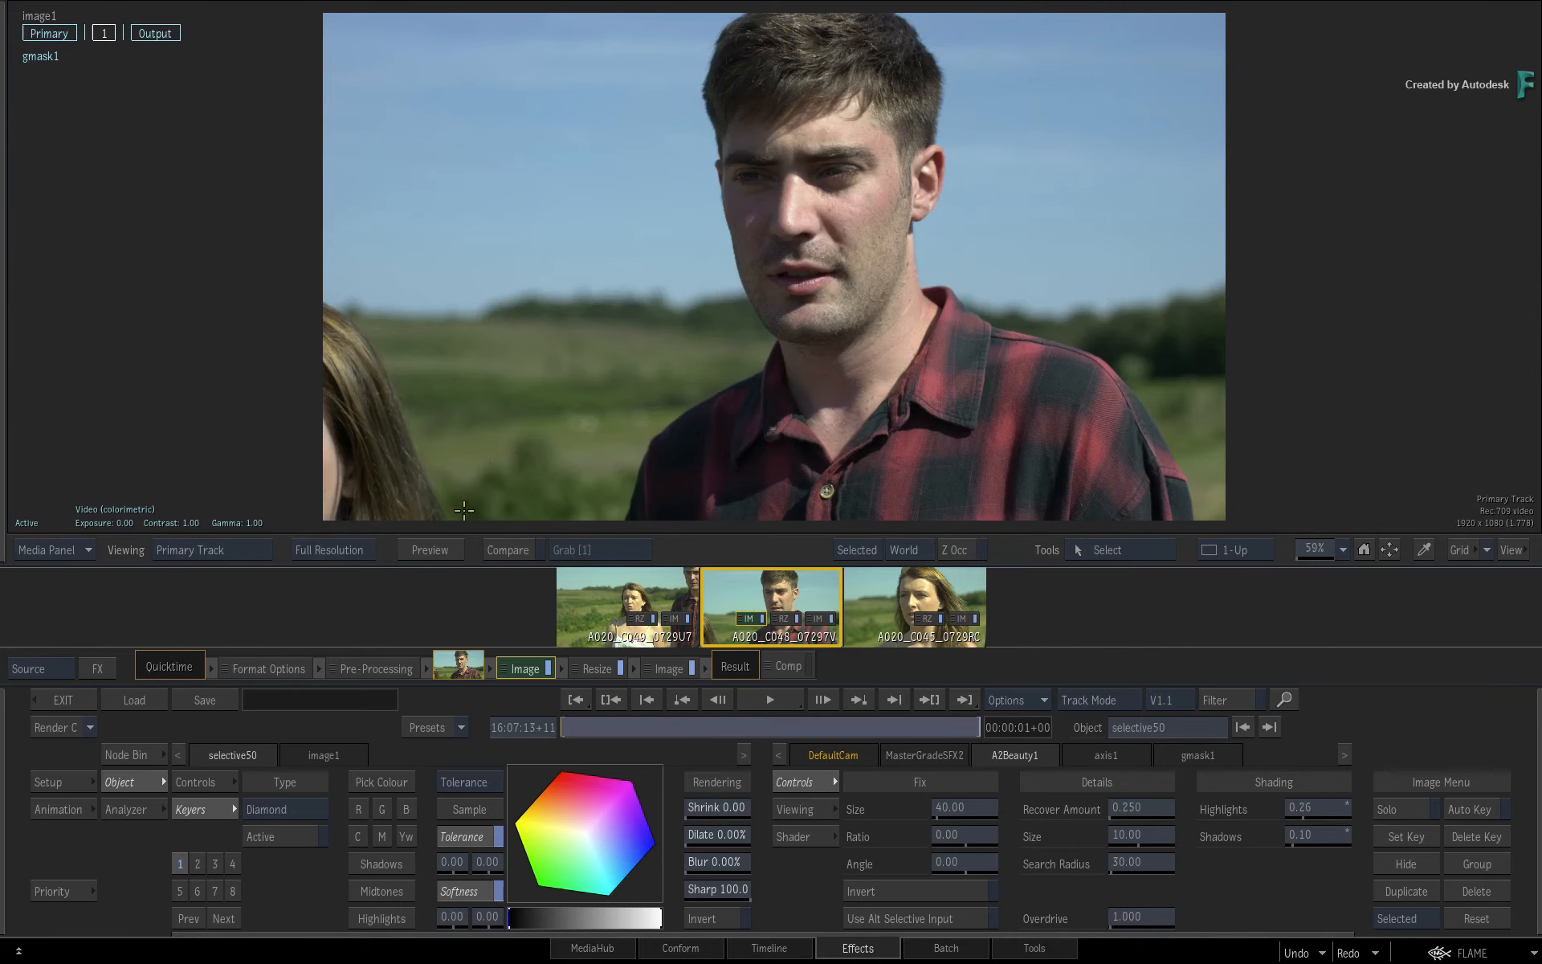
Examine which video effects are offered at source level, and return the viewport to the Output_Comp result.
left_click(97, 669)
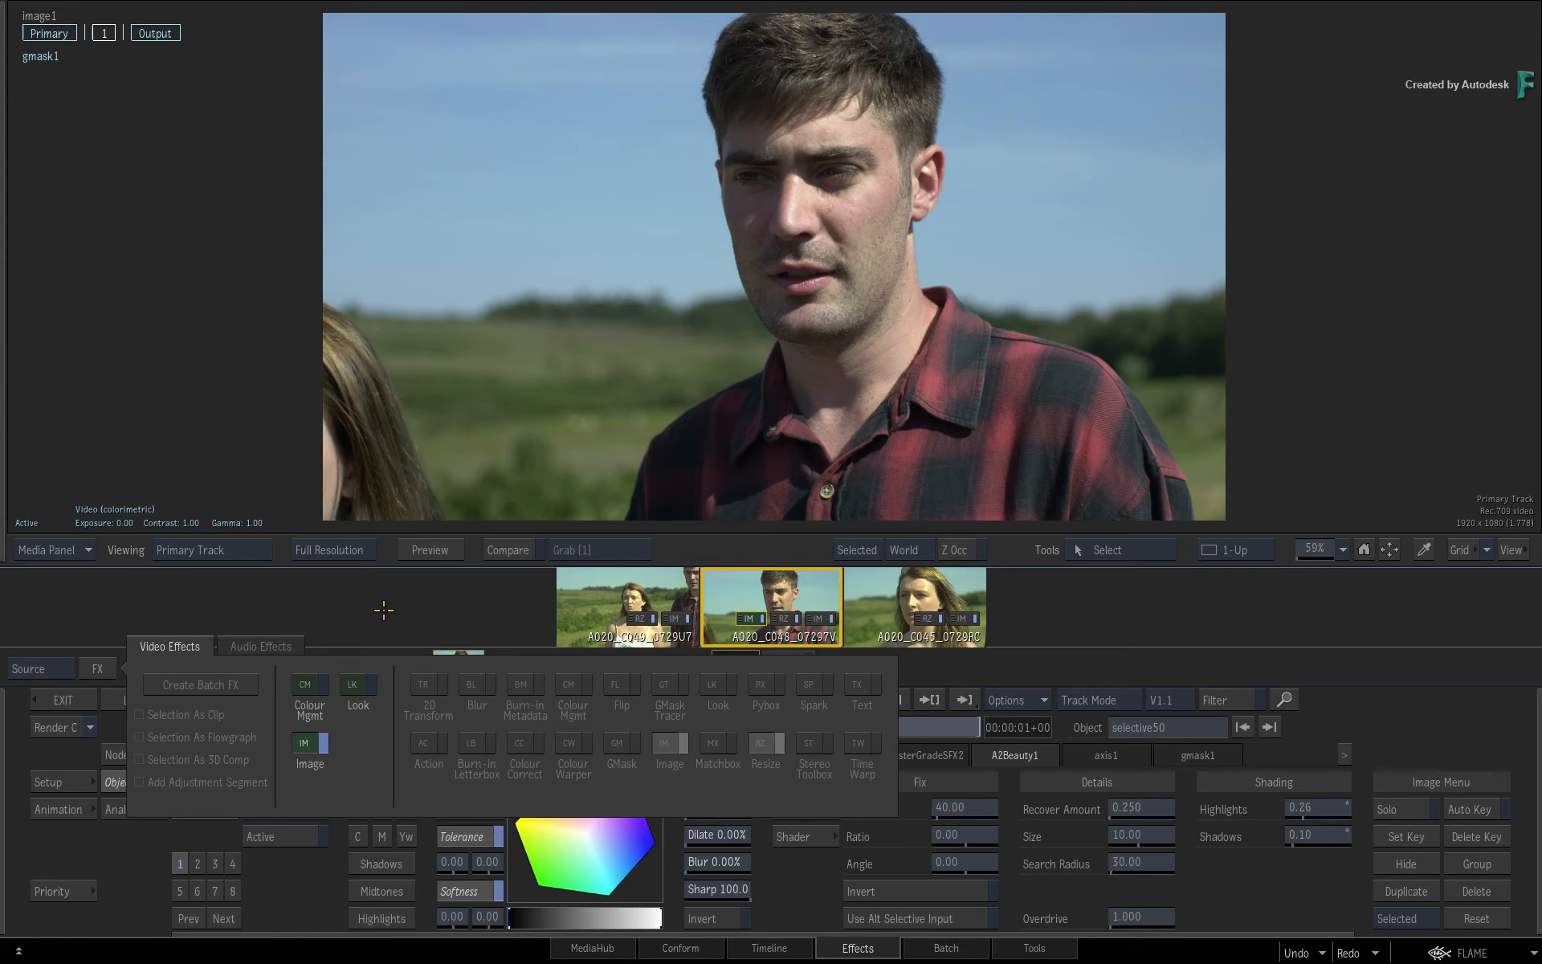
left_click(387, 611)
key("F4")
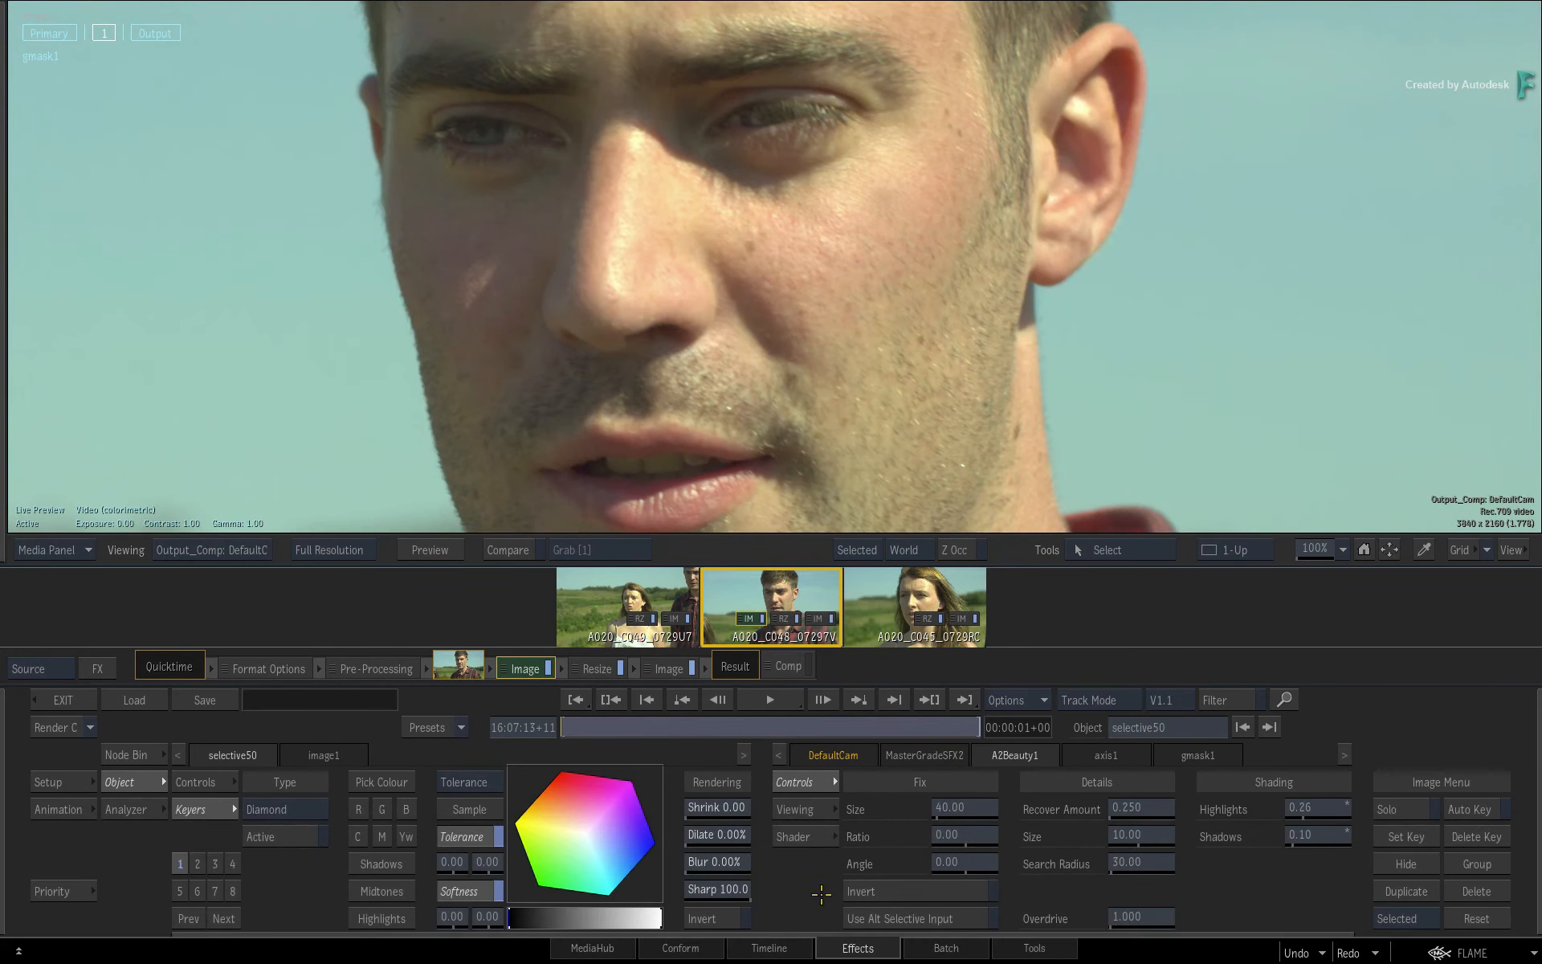
Switch to the Timeline workspace and review the retouched middle shot, stopping at 10:00:01+05.
left_click(787, 941)
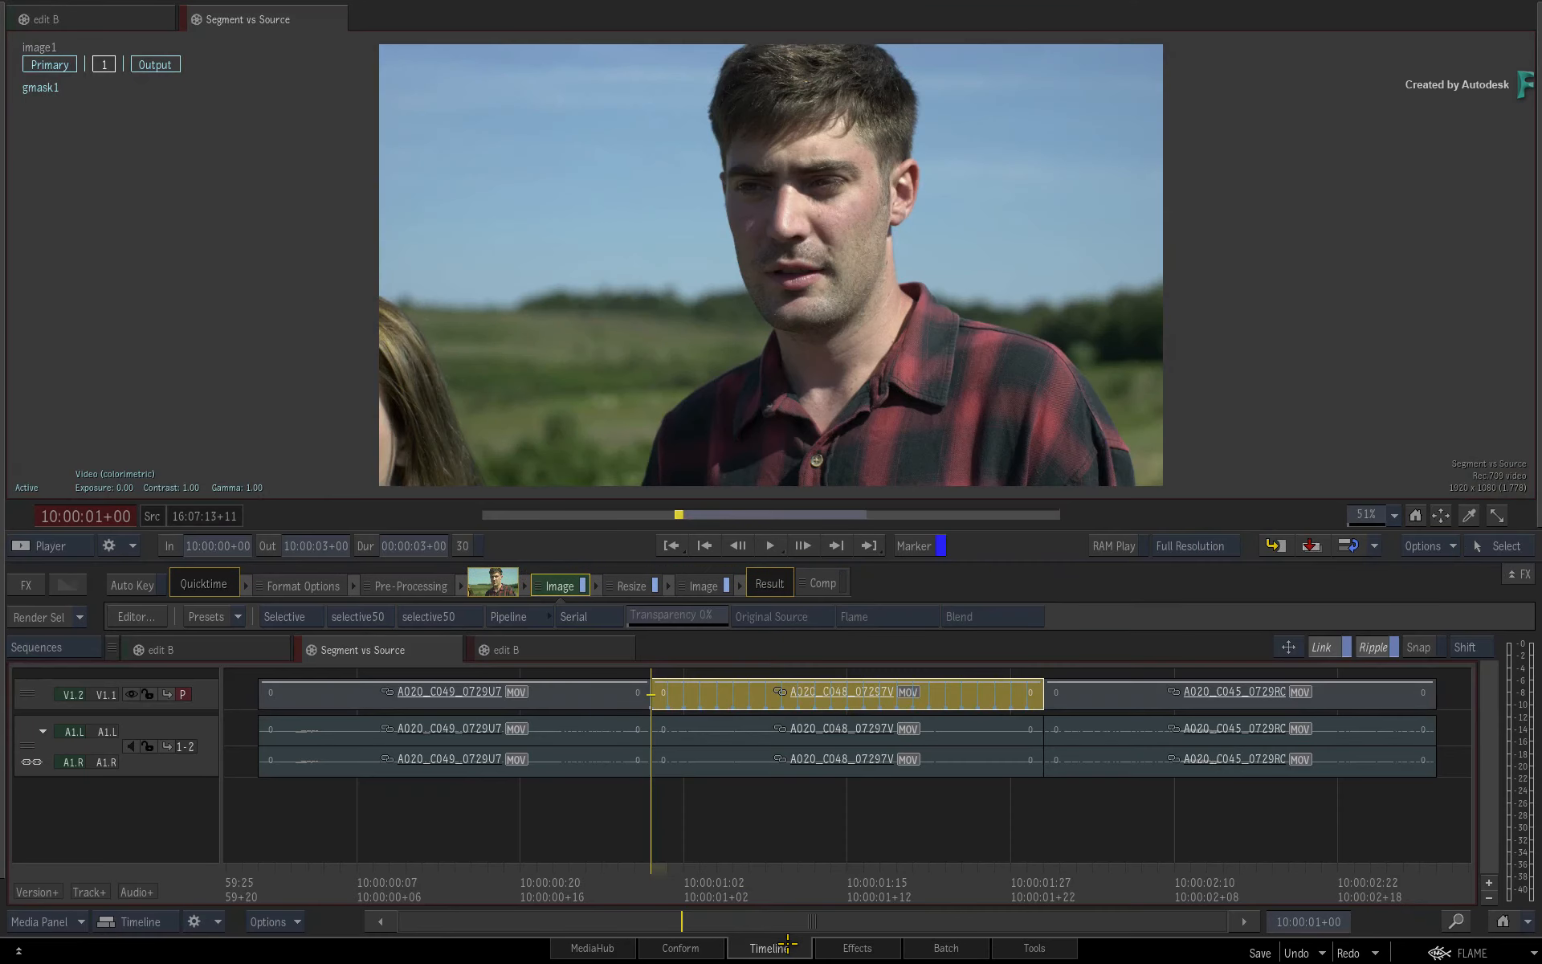
left_click_drag(795, 863, 752, 847)
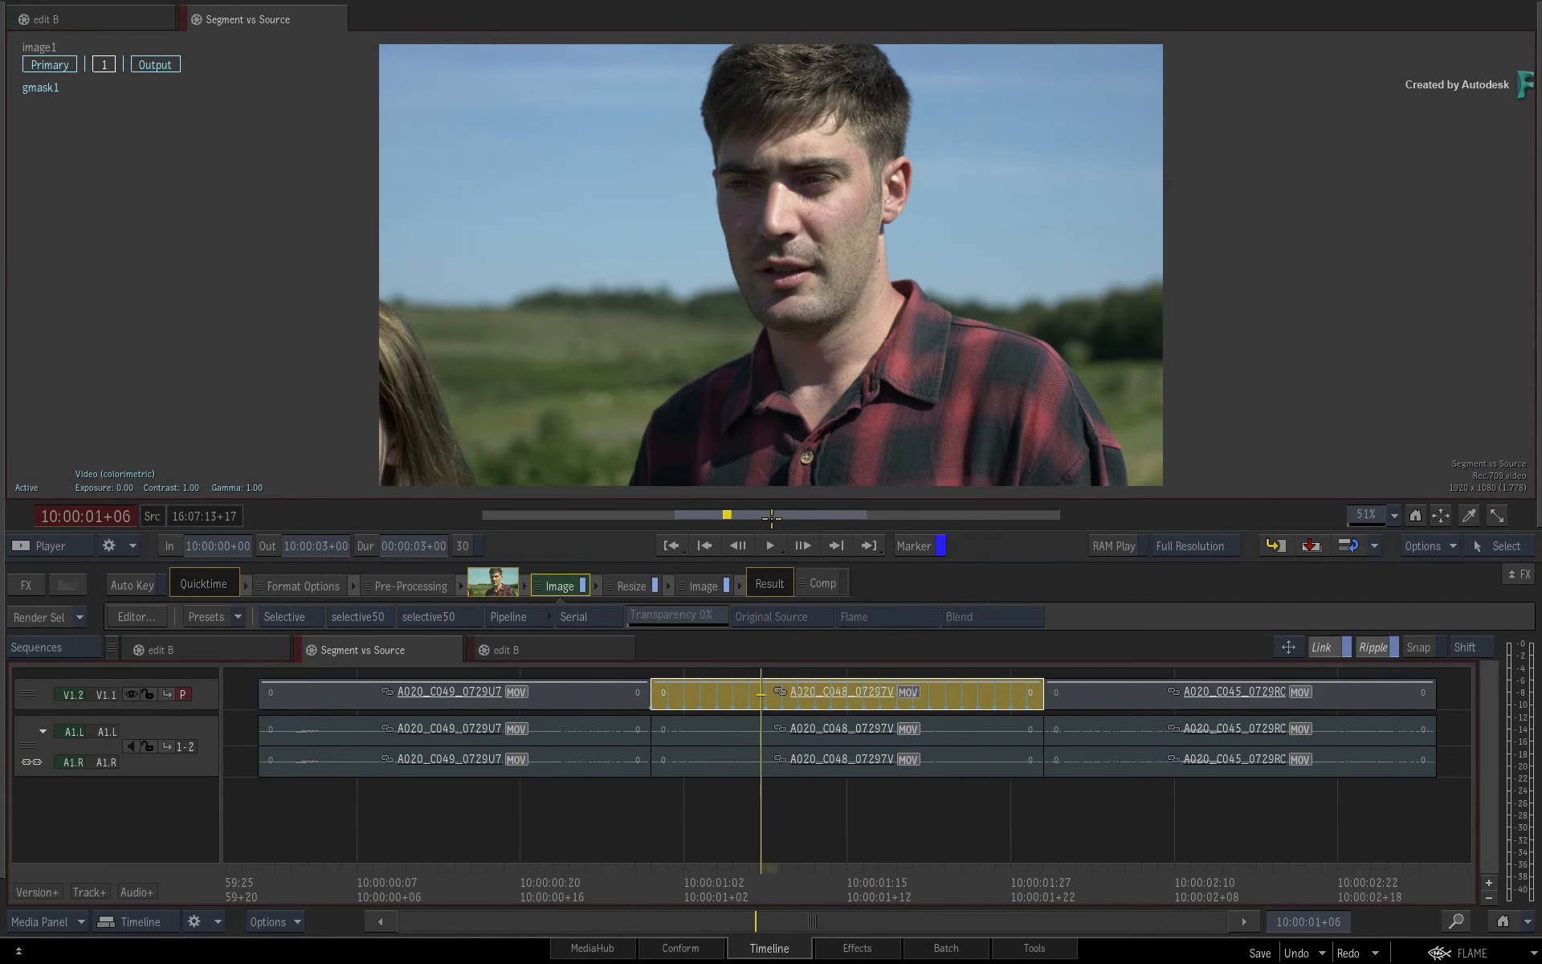
key("Left")
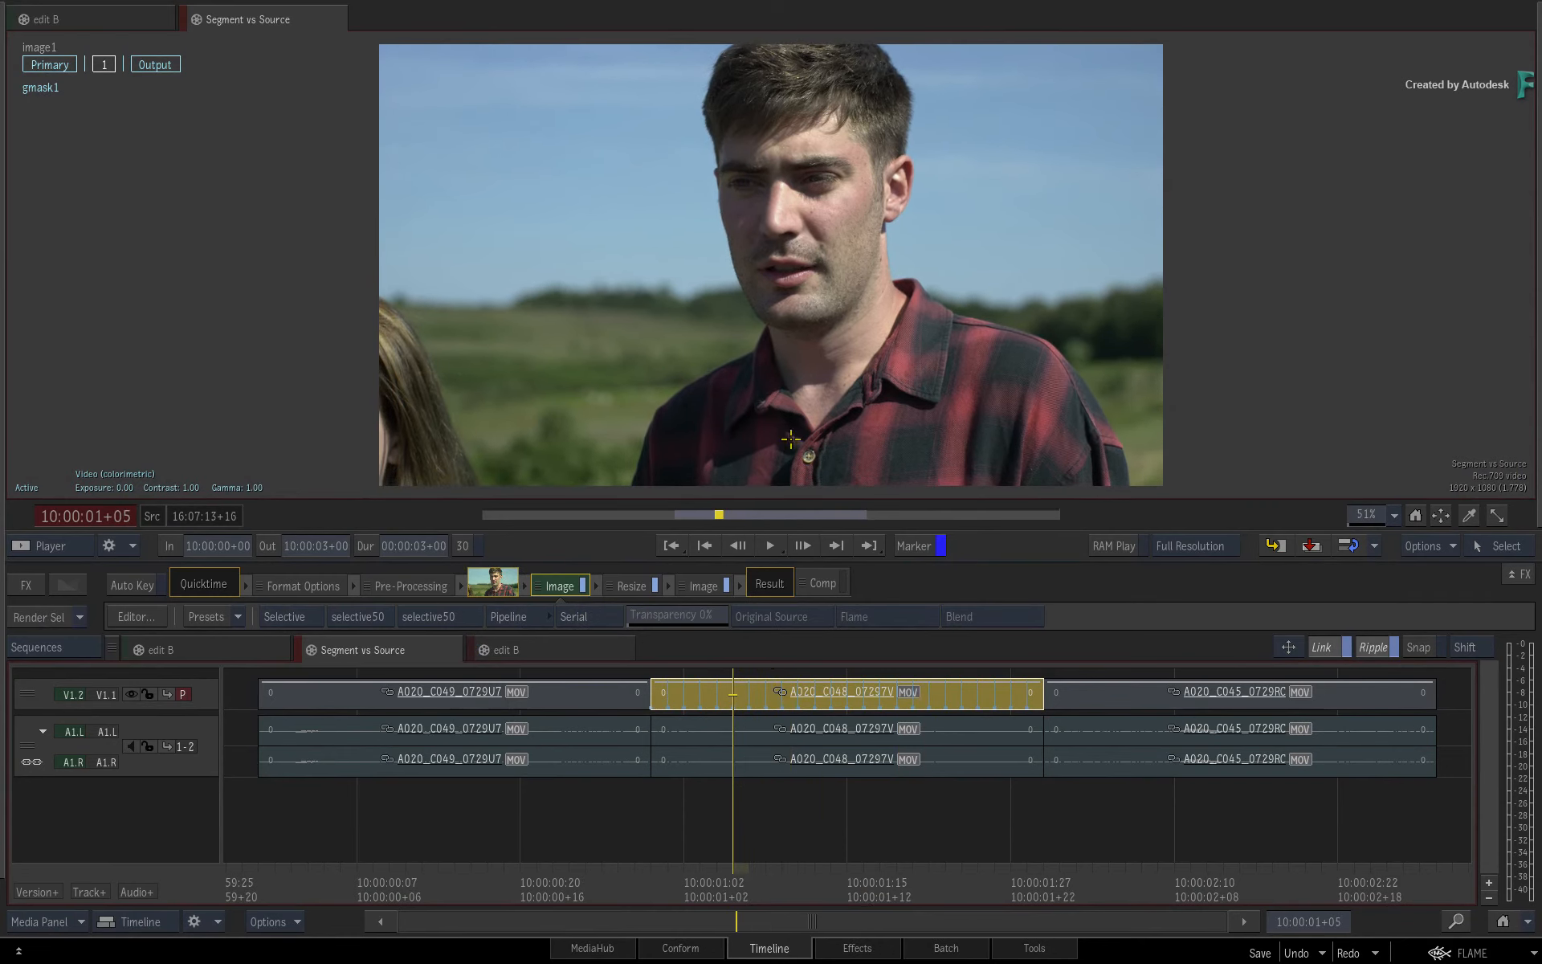
Show the reels and sync the connected segments of the middle shot A020_C048_07297V.
key("alt+1")
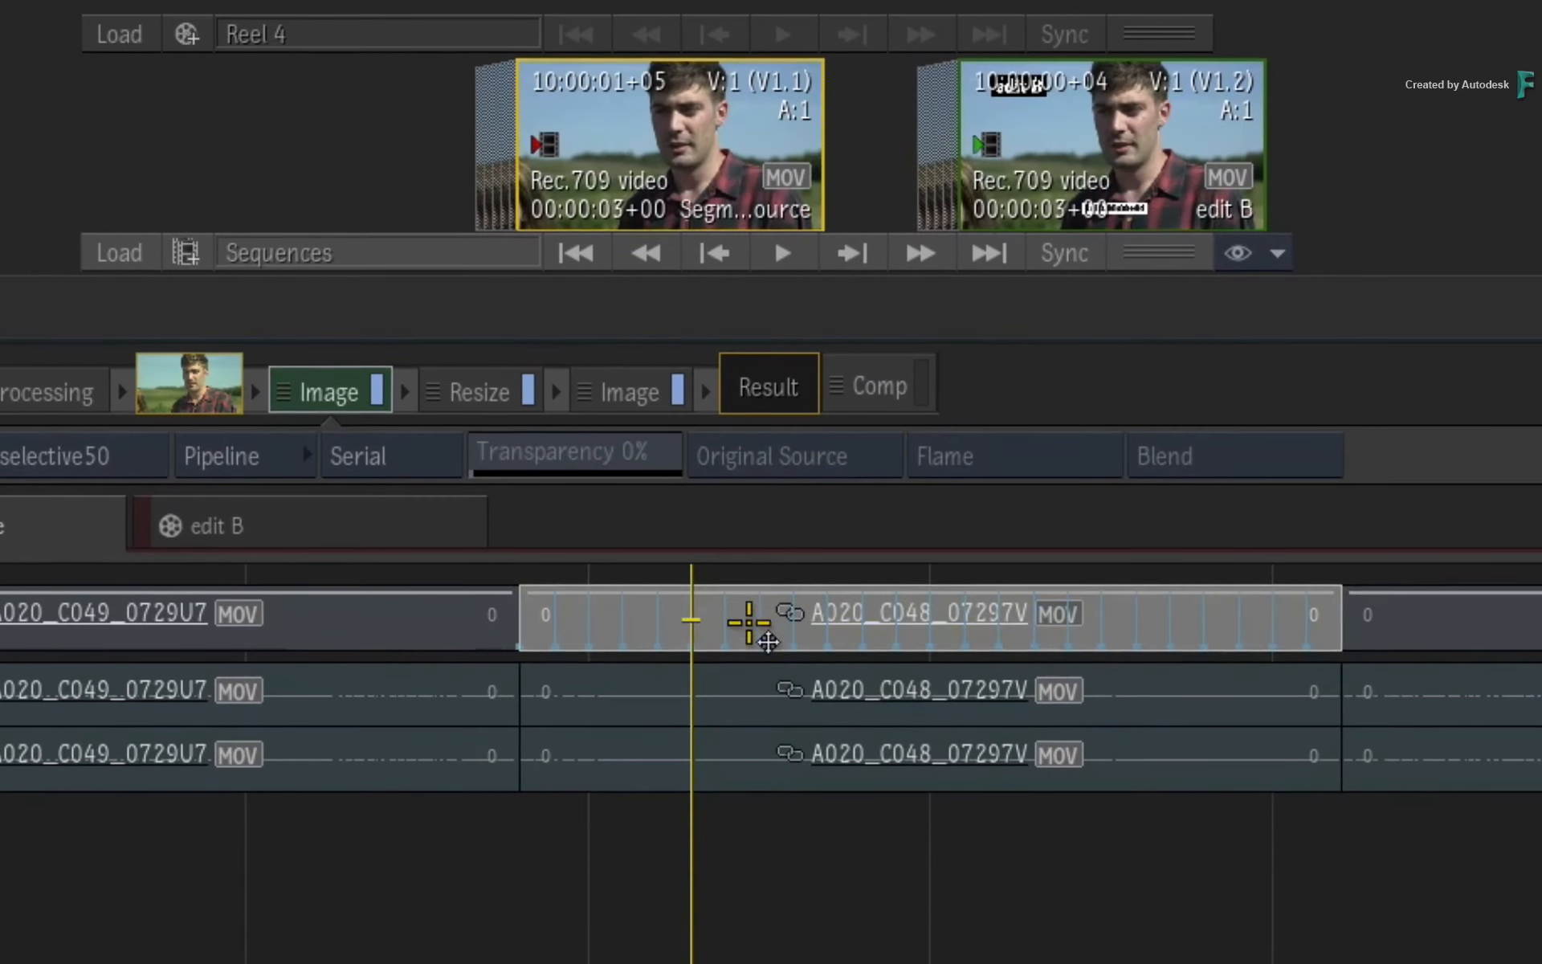
left_click(765, 705)
right_click(741, 621)
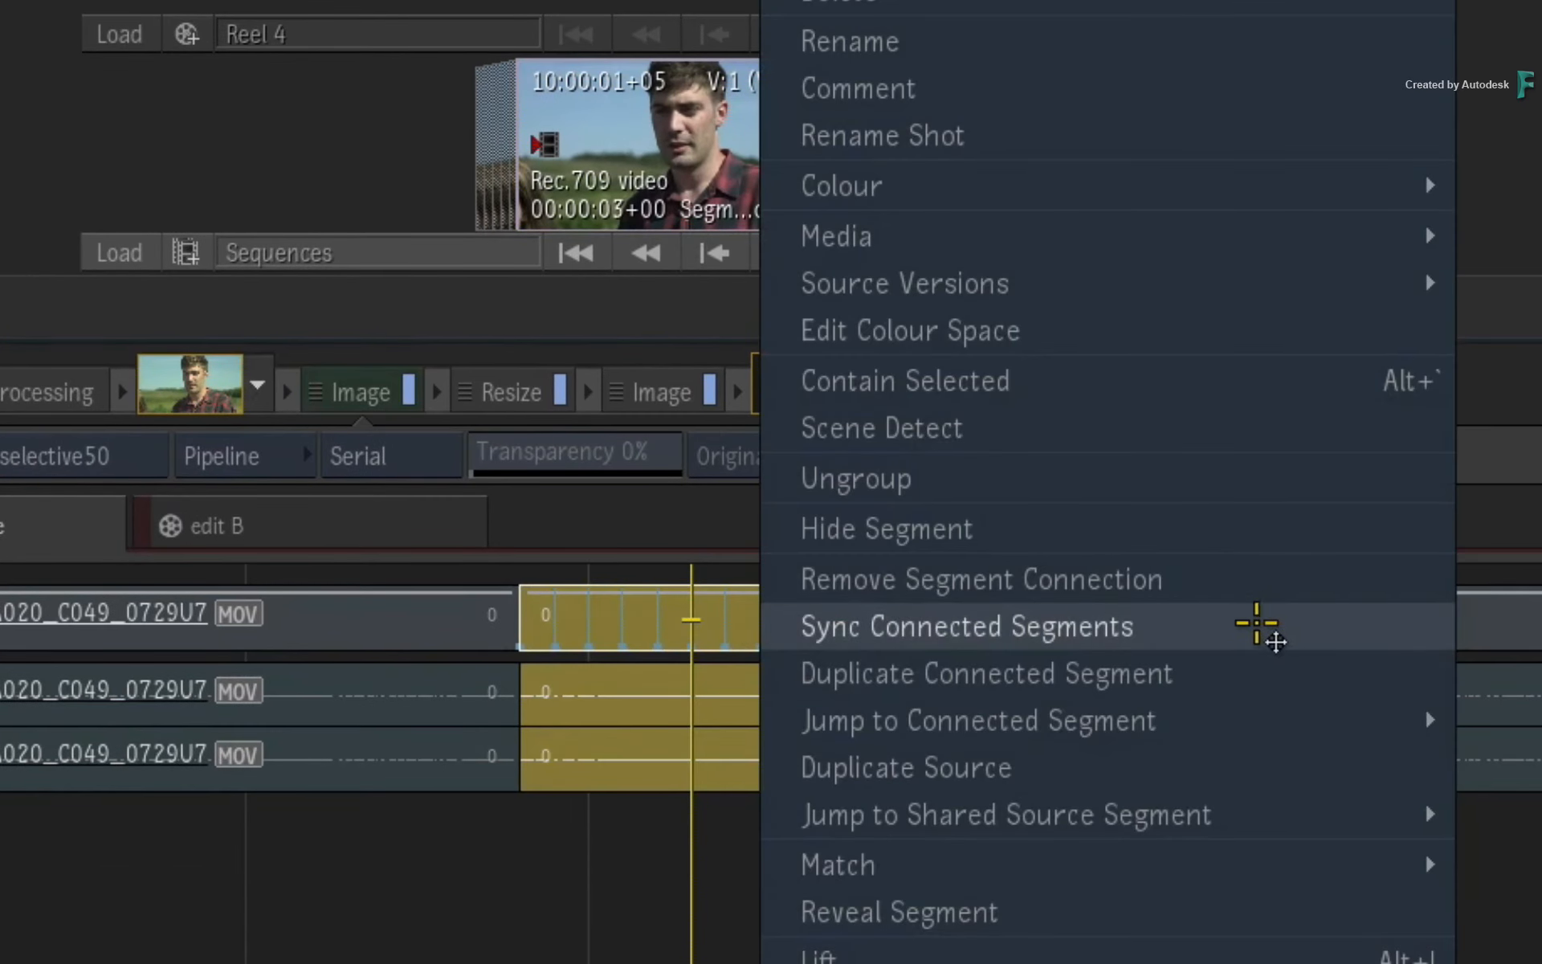
left_click(1249, 630)
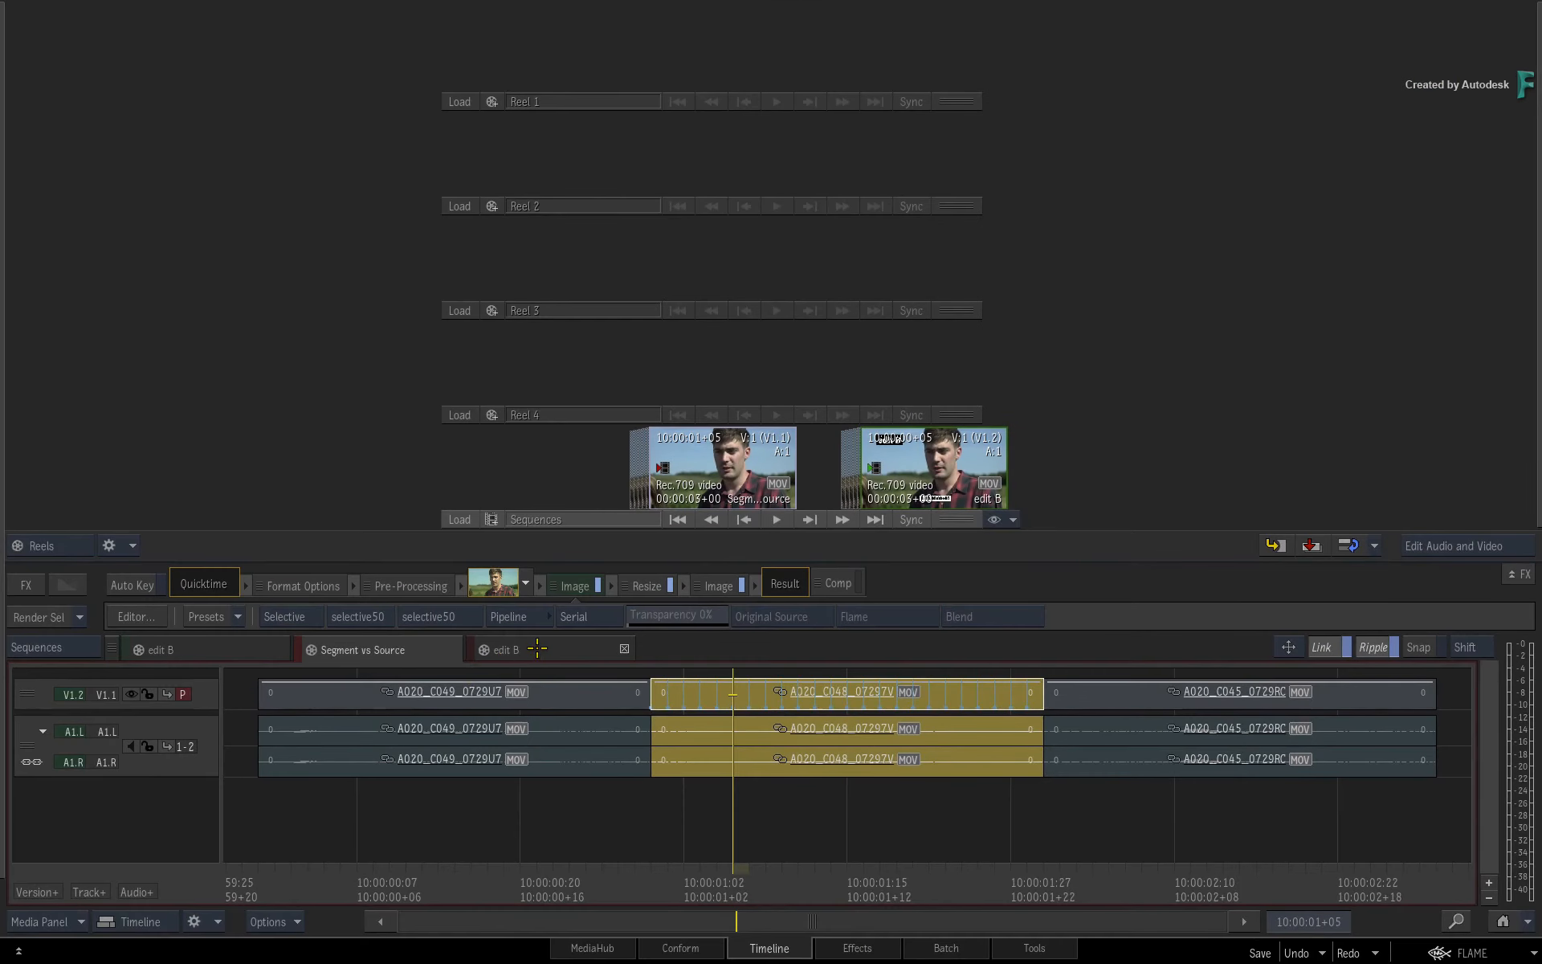
Check the synced segment in the edit B sequence, and return to the Segment vs Source sequence in the player.
left_click(537, 649)
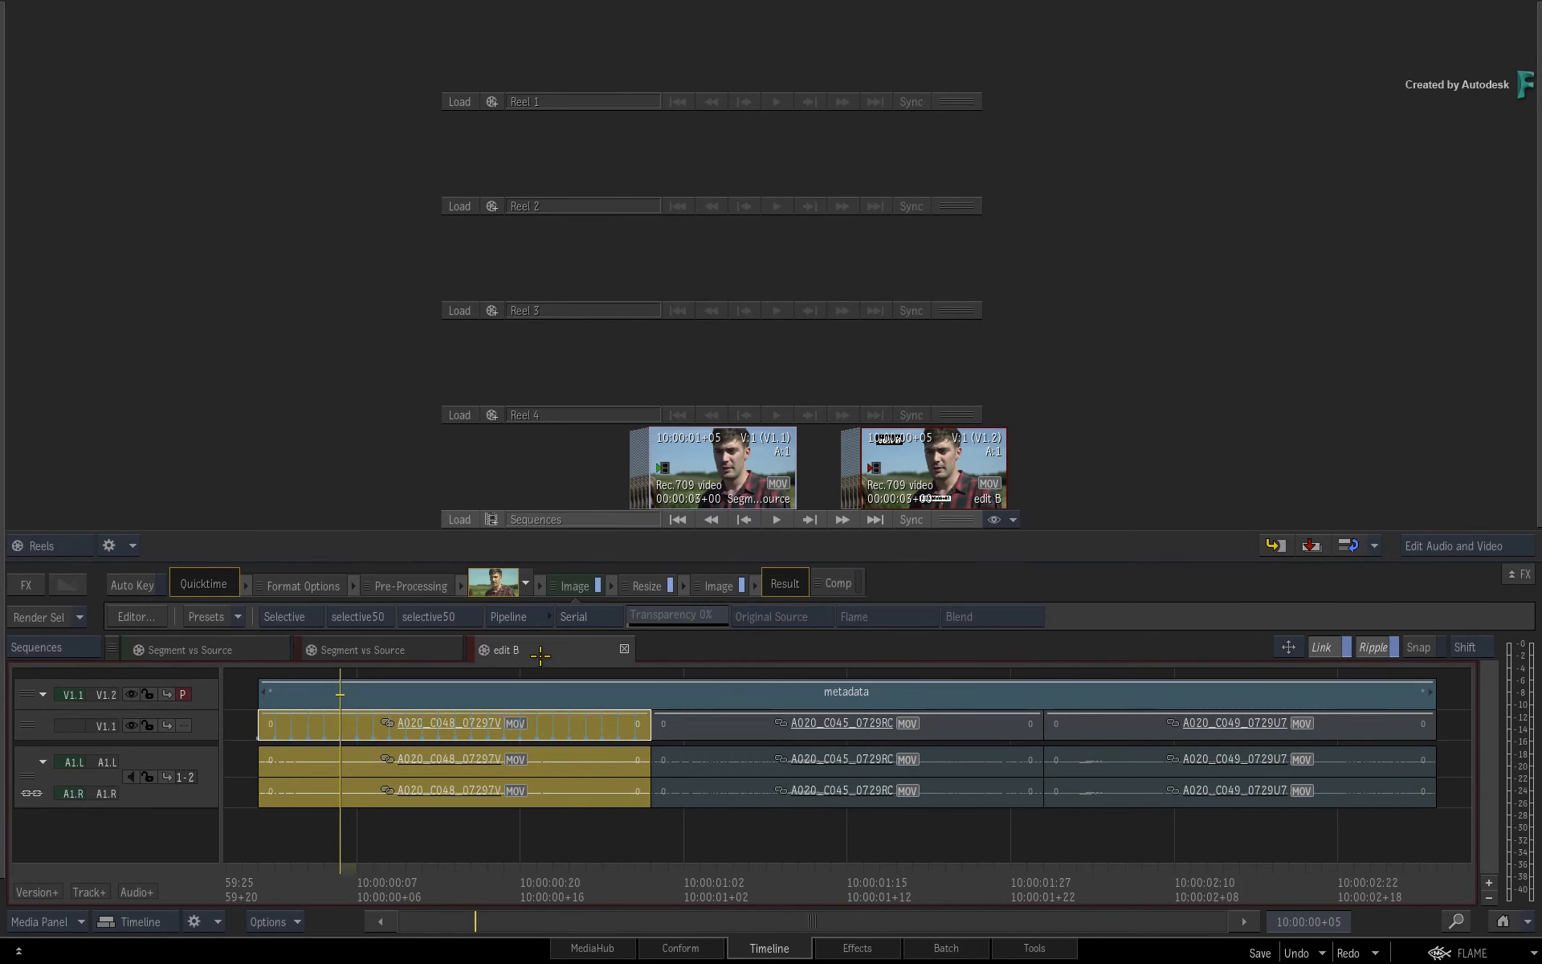
left_click(413, 649)
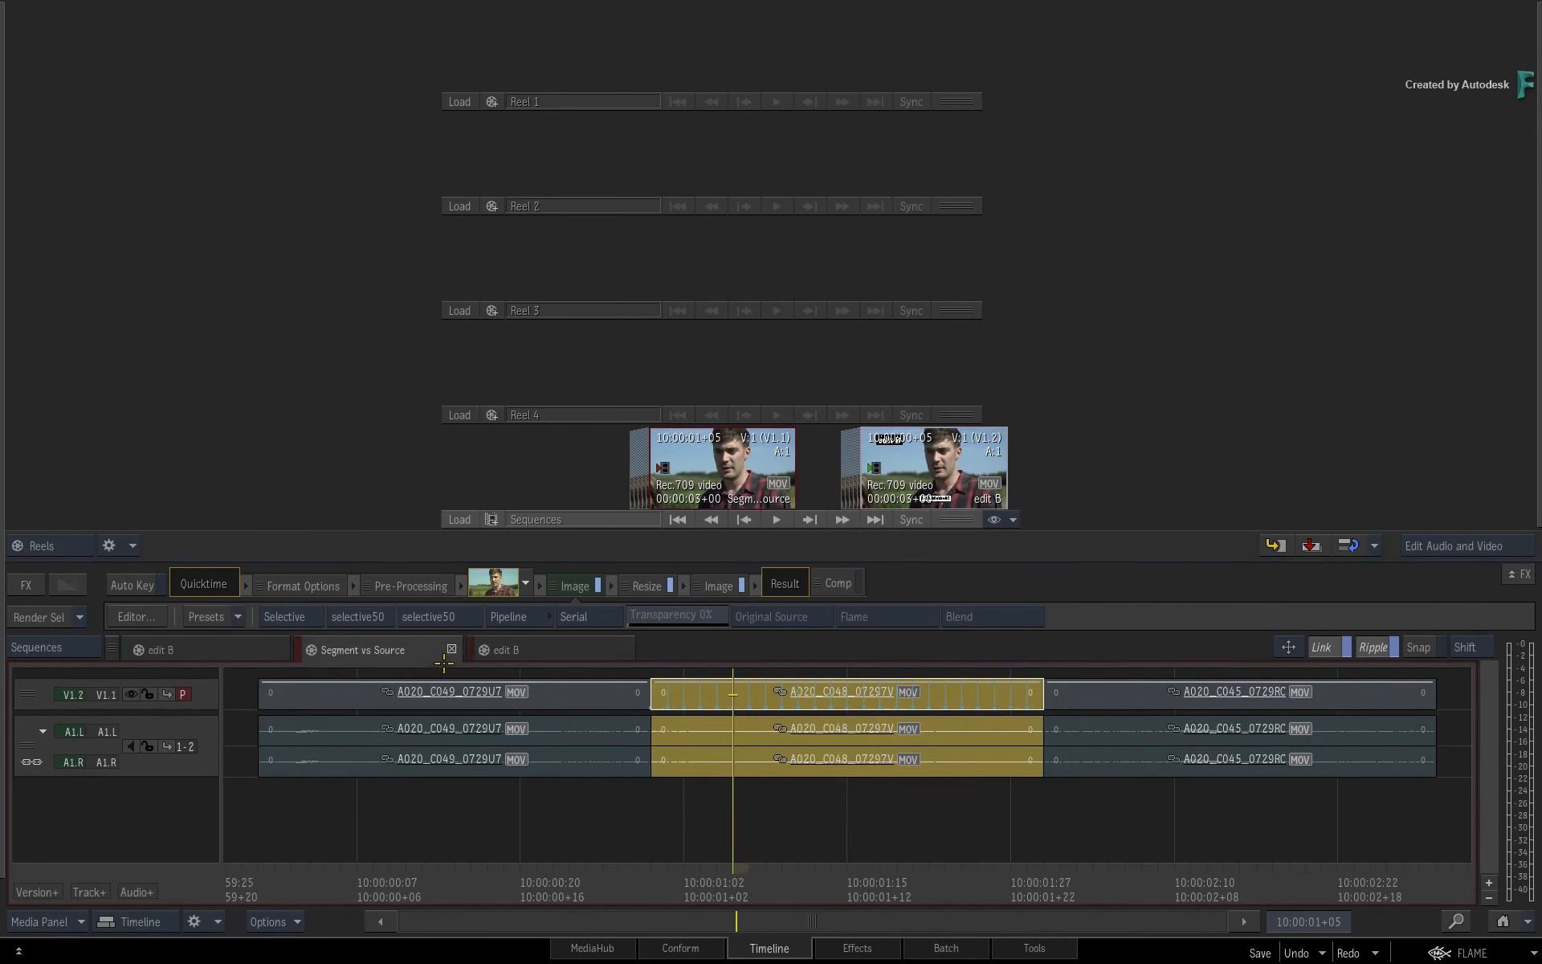
key("alt+2")
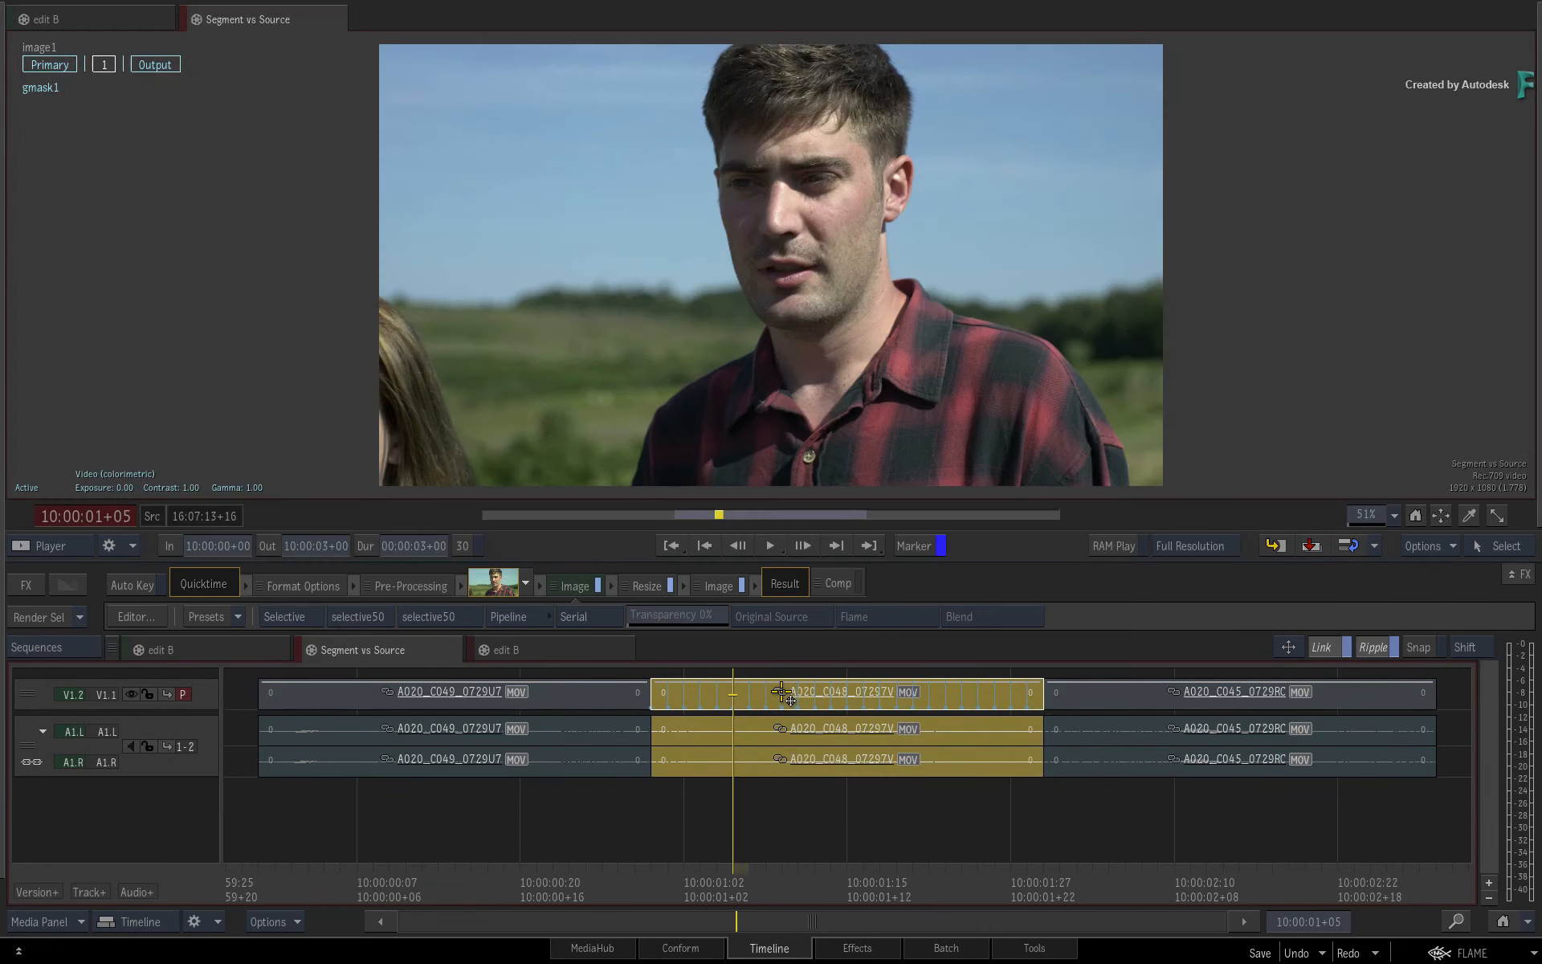
Deselect the segment and scrub through the Segment vs Source sequence to review all three shots.
left_click(777, 816)
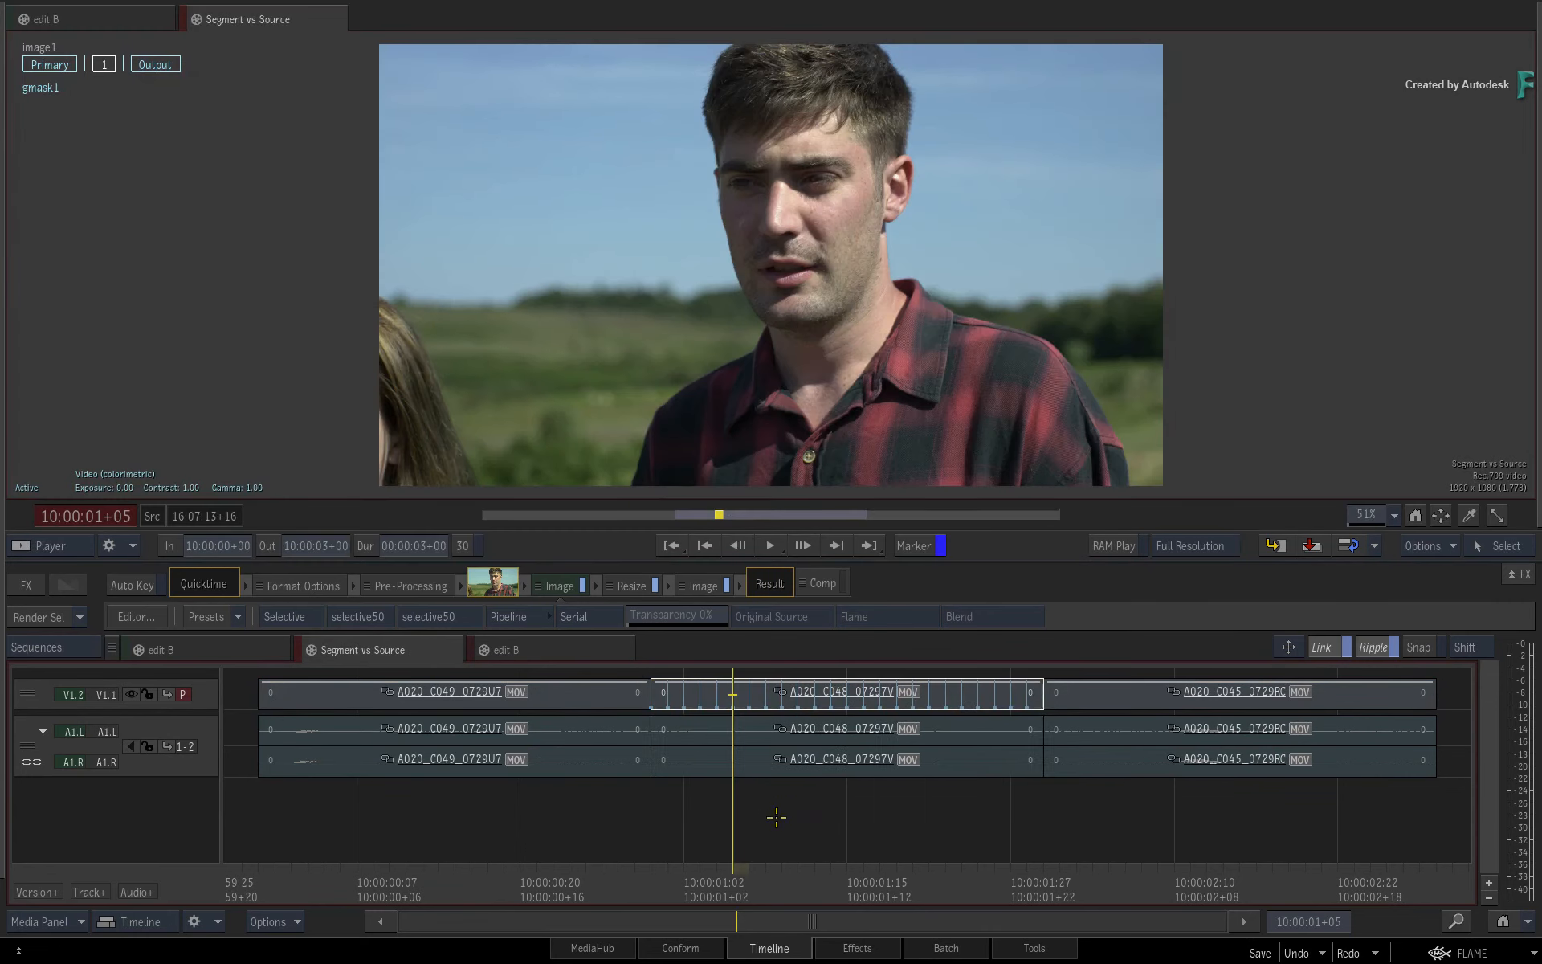
left_click_drag(714, 867, 1023, 841)
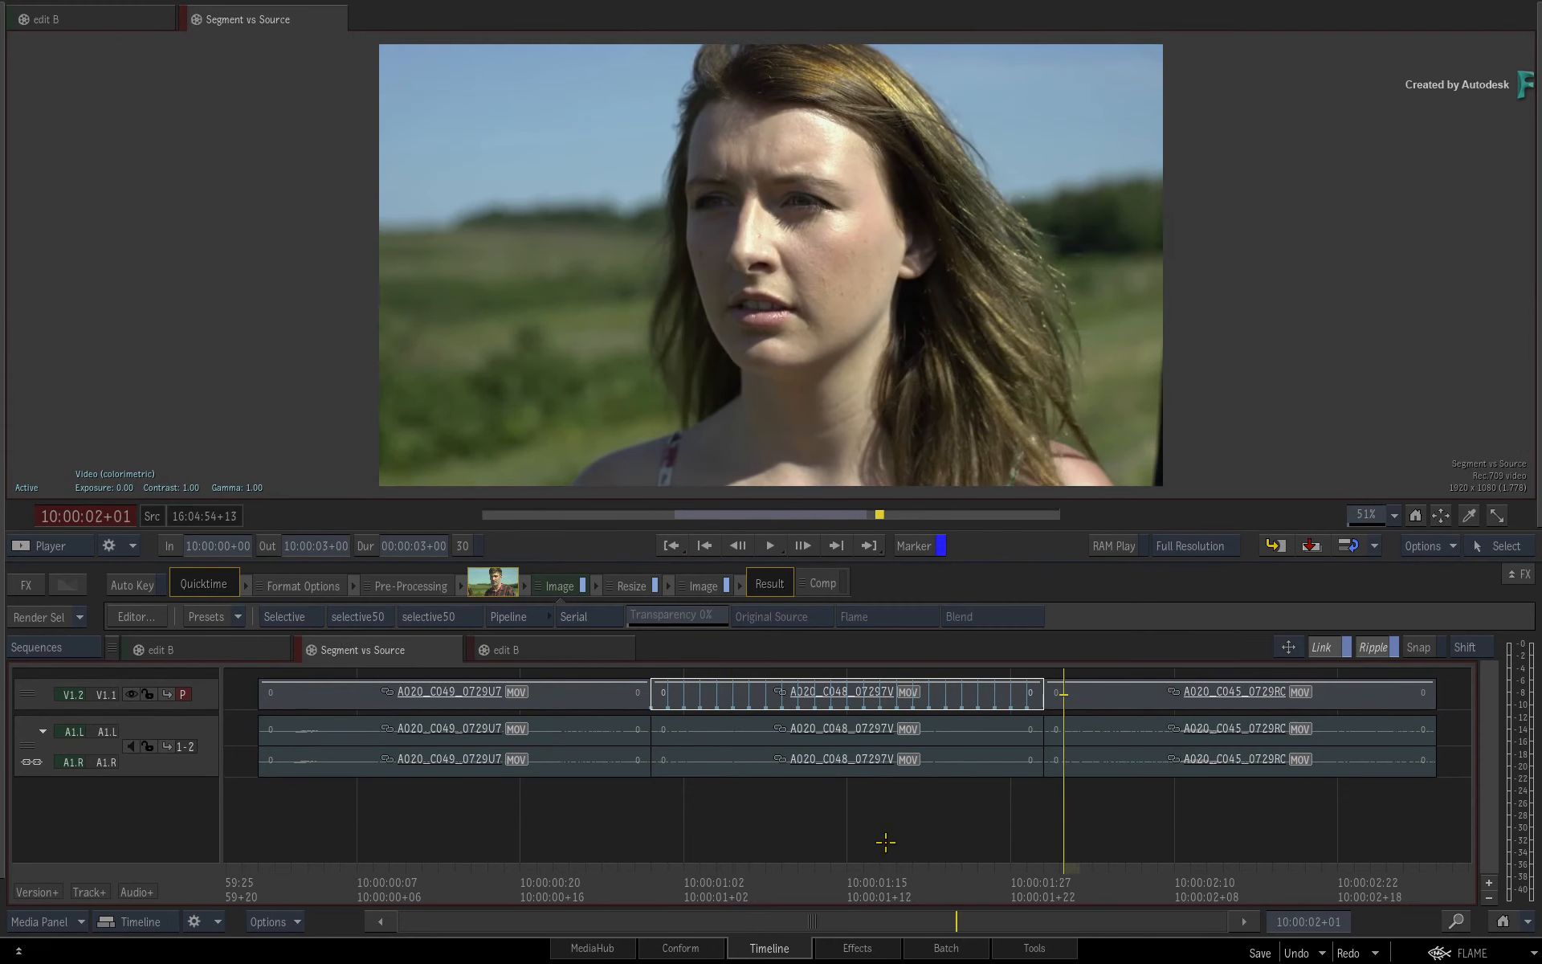
left_click_drag(885, 841, 630, 825)
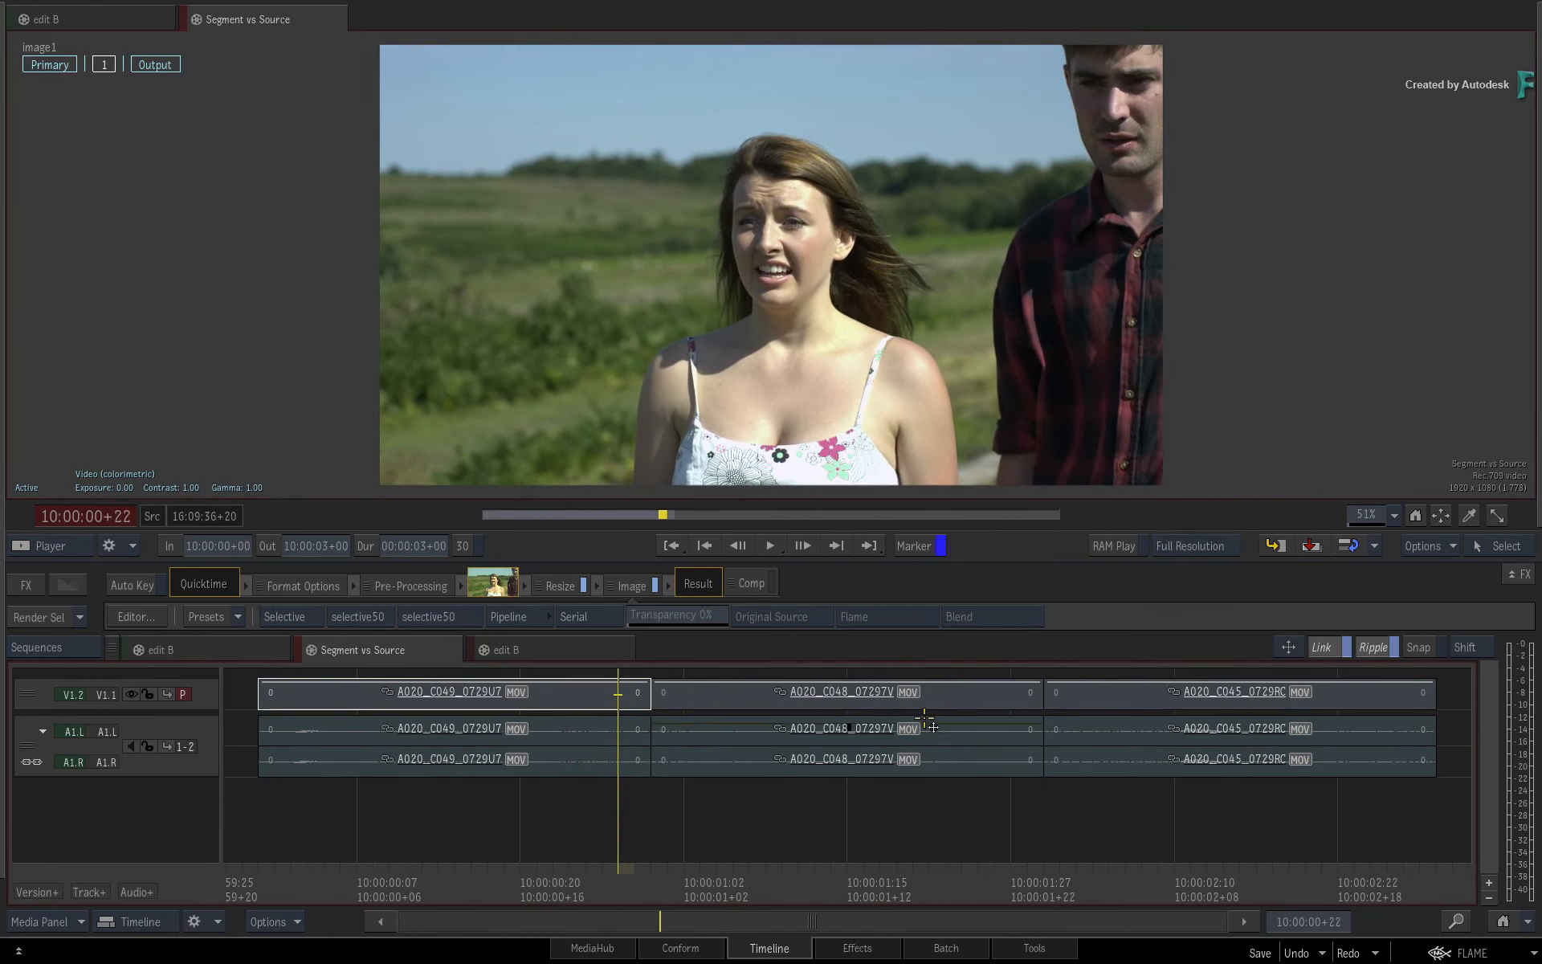